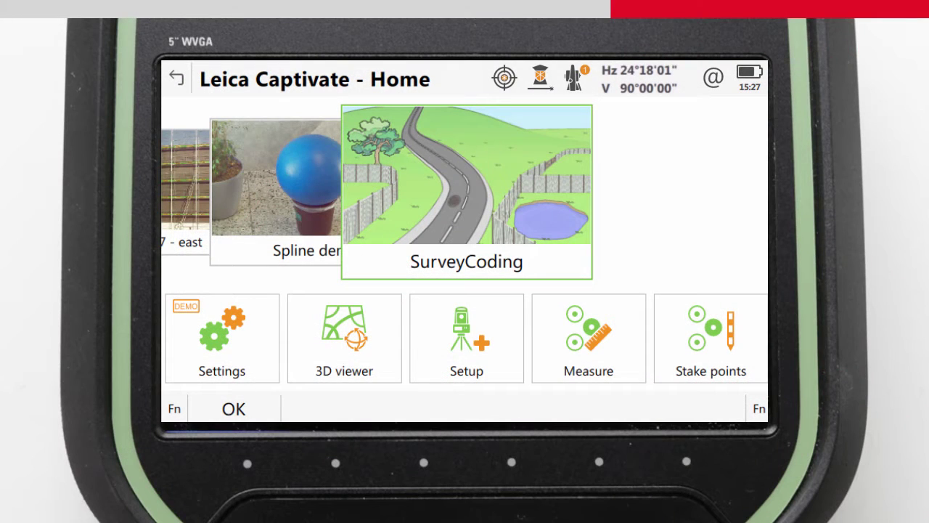
- Open the SurveyCoding job's map and inspect the code and attributes of tree point TPS0044
{"action": "left_click", "coordinate": [410, 281]}
{"action": "left_click", "coordinate": [749, 220]}
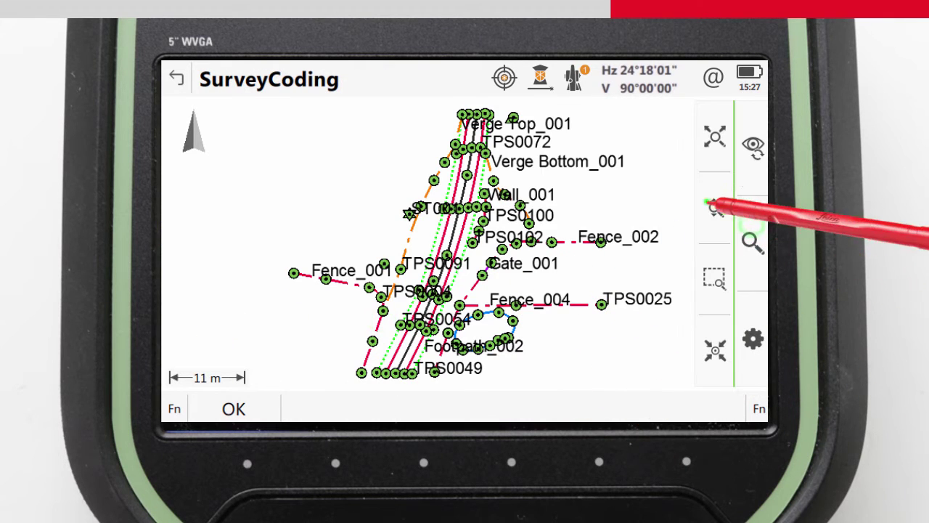
{"action": "left_click_drag", "start_coordinate": [552, 243], "coordinate": [530, 191]}
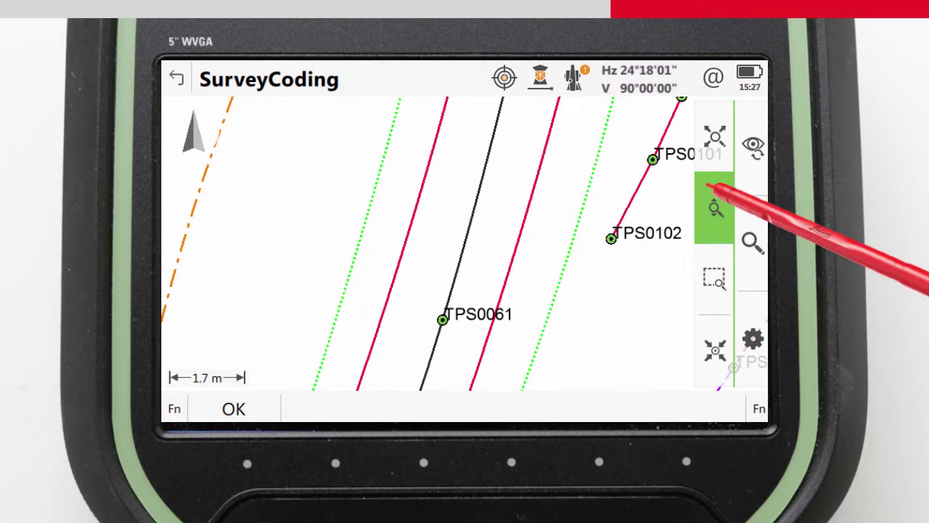
{"action": "left_click", "coordinate": [711, 203]}
{"action": "left_click_drag", "start_coordinate": [457, 232], "coordinate": [622, 193]}
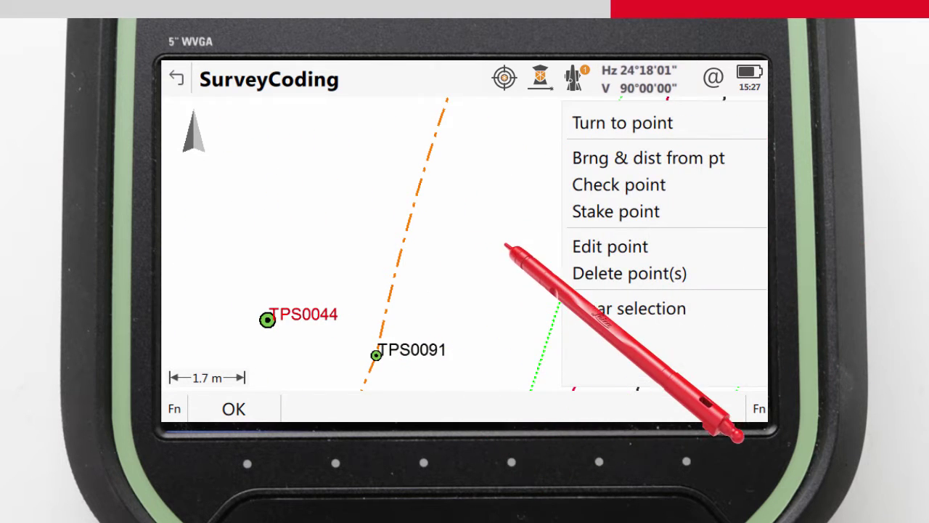
{"action": "left_click", "coordinate": [609, 247]}
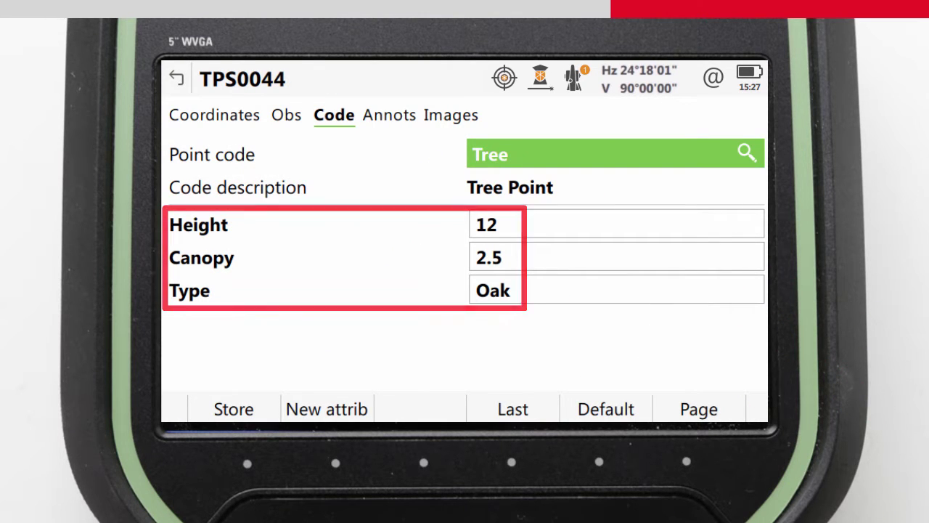
{"action": "left_click", "coordinate": [257, 406]}
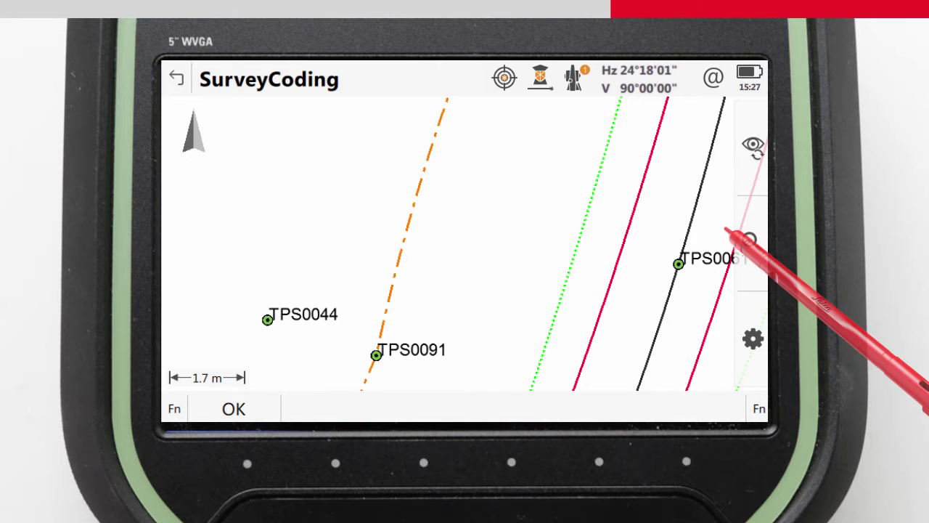
- Examine the road, gate, fence and pond linework across the SurveyCoding map
{"action": "left_click_drag", "start_coordinate": [682, 263], "coordinate": [274, 160]}
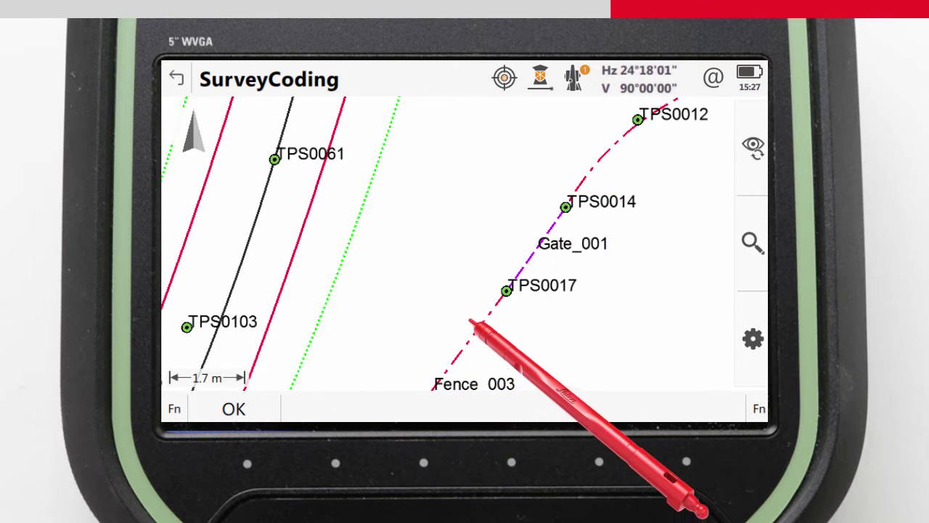
{"action": "left_click_drag", "start_coordinate": [484, 317], "coordinate": [571, 135]}
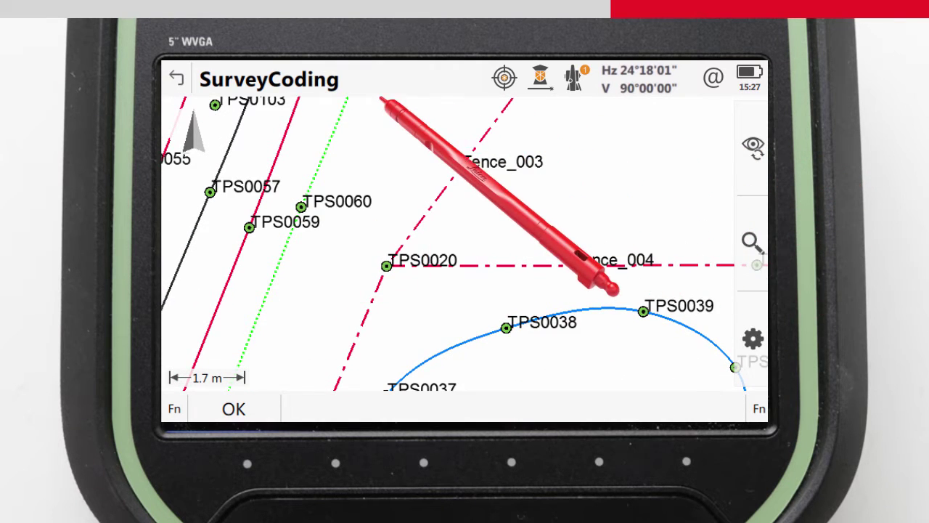
{"action": "mouse_move", "coordinate": [494, 265]}
{"action": "left_mouse_down"}
{"action": "mouse_move", "coordinate": [425, 214]}
{"action": "mouse_move", "coordinate": [608, 332]}
{"action": "mouse_move", "coordinate": [755, 167]}
{"action": "left_mouse_up"}
{"action": "left_click_drag", "start_coordinate": [733, 109], "coordinate": [246, 351]}
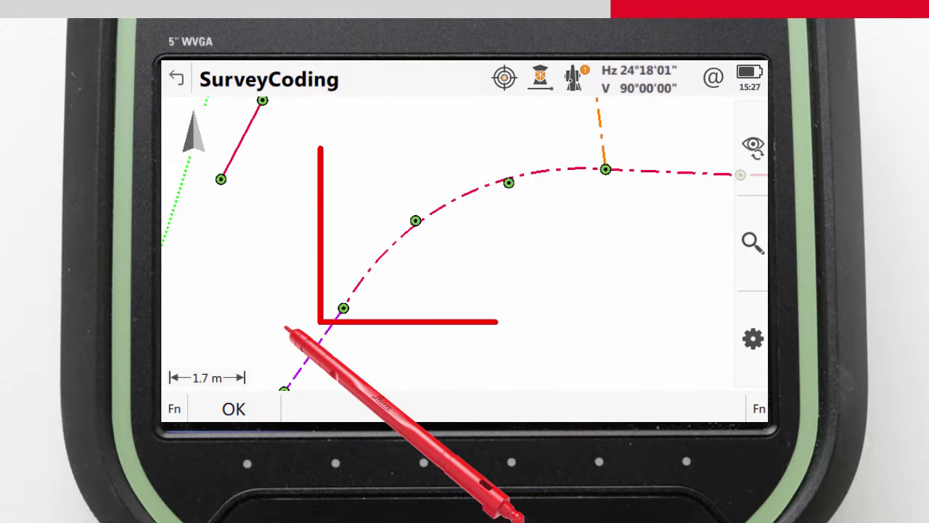
{"action": "left_click_drag", "start_coordinate": [530, 335], "coordinate": [452, 224]}
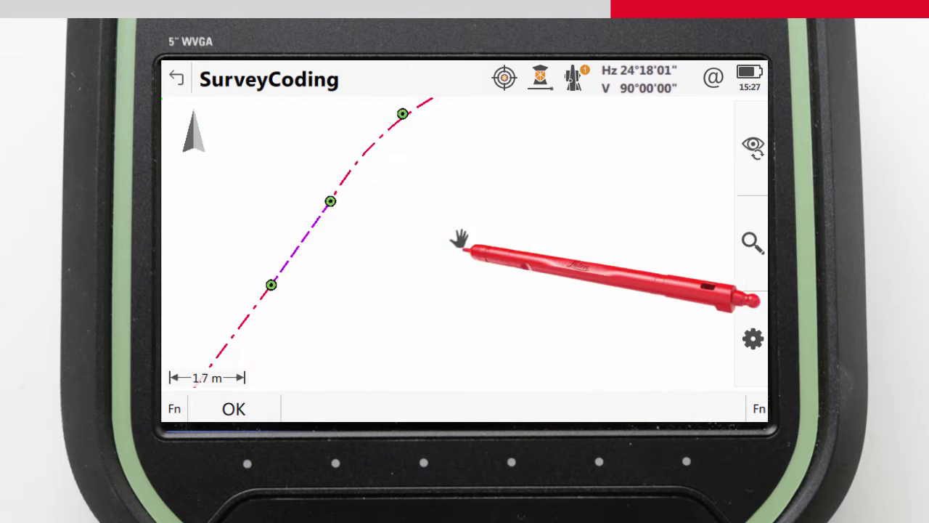
{"action": "left_click_drag", "start_coordinate": [504, 244], "coordinate": [535, 141]}
{"action": "left_click_drag", "start_coordinate": [508, 260], "coordinate": [520, 197]}
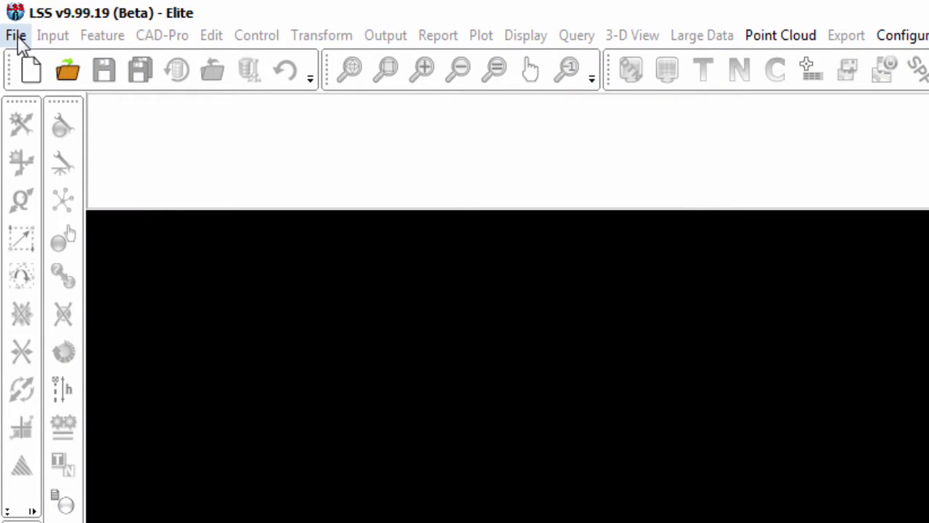
- In LSS, create a new DTM survey named Captivate Video, copying the prototype from PROTOTYPE.LSS and including no stations
{"action": "left_click", "coordinate": [17, 36]}
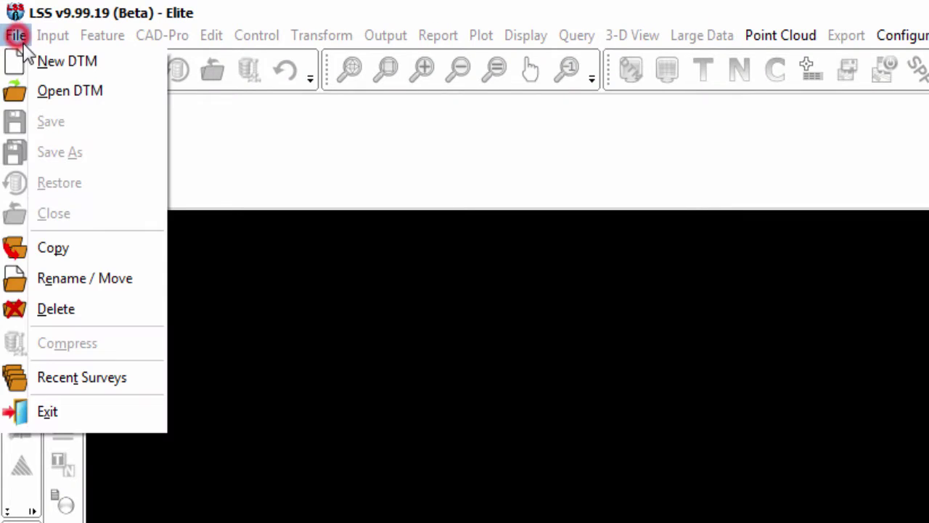
{"action": "left_click", "coordinate": [51, 59]}
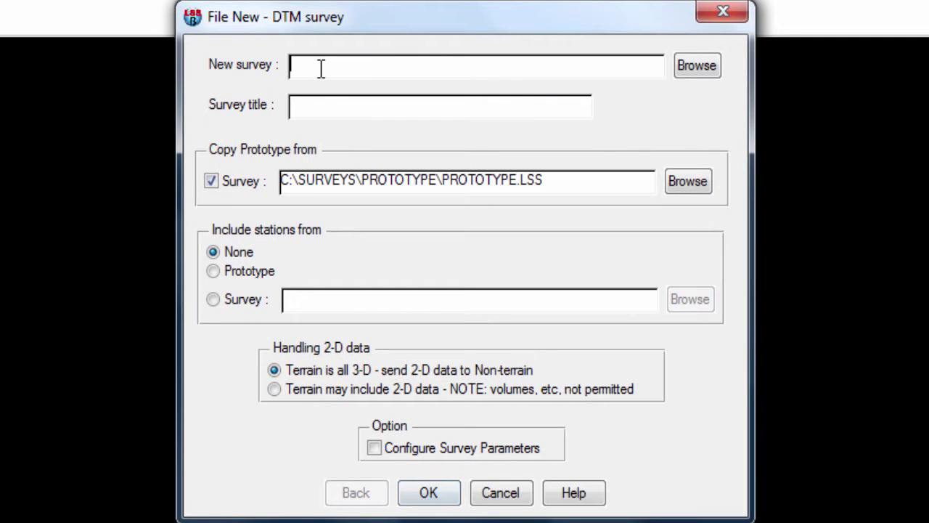
{"action": "type", "text": "Capti"}
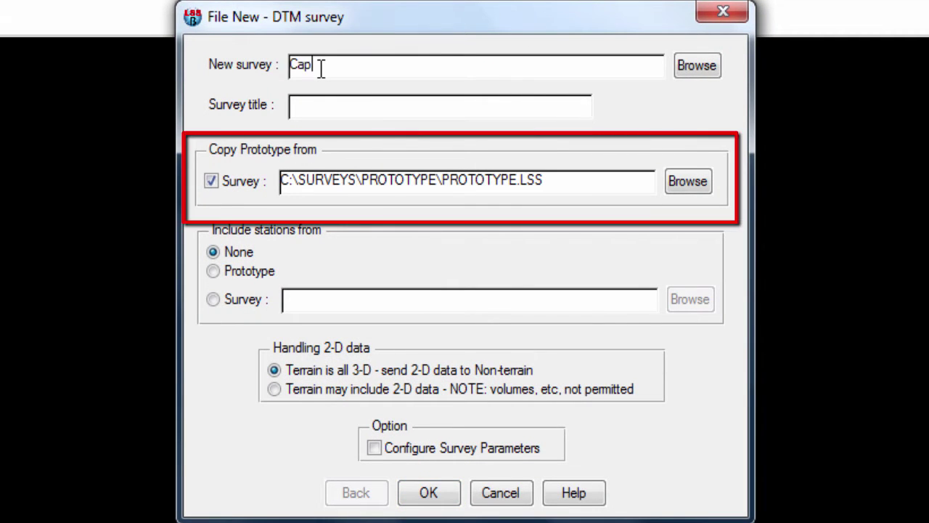
{"action": "type", "text": "vate Video"}
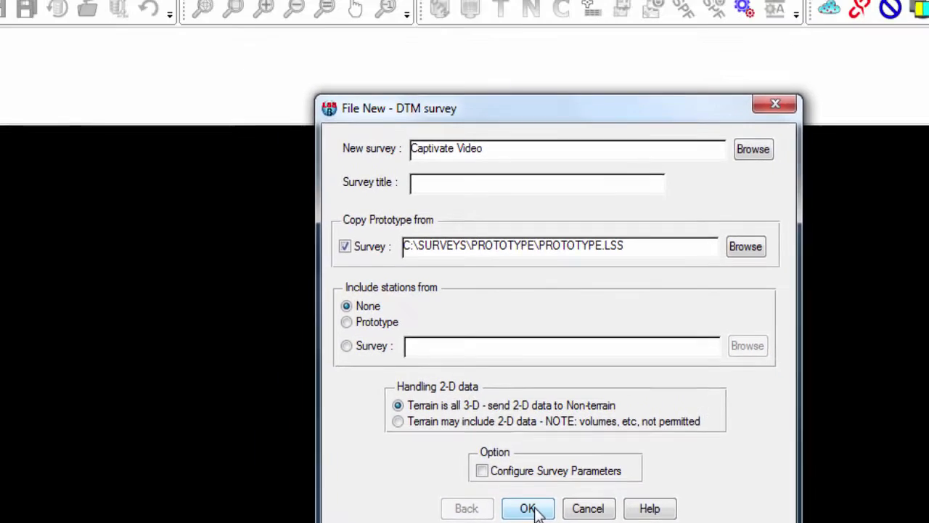
{"action": "left_click", "coordinate": [434, 493]}
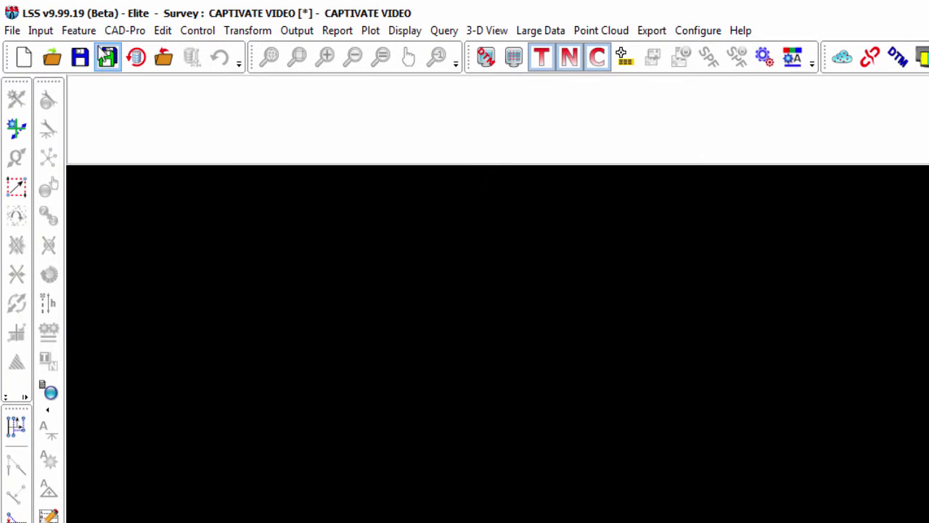
- Start a data download/conversion for the Captivate logger using the Leica 1200/Viva/Nova format and a DBX database
{"action": "left_click", "coordinate": [46, 32]}
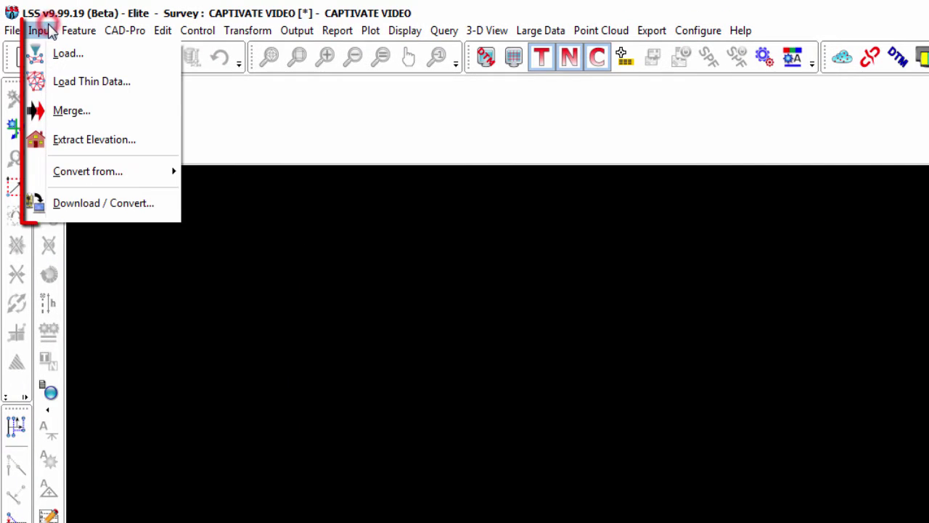
{"action": "left_click", "coordinate": [78, 203]}
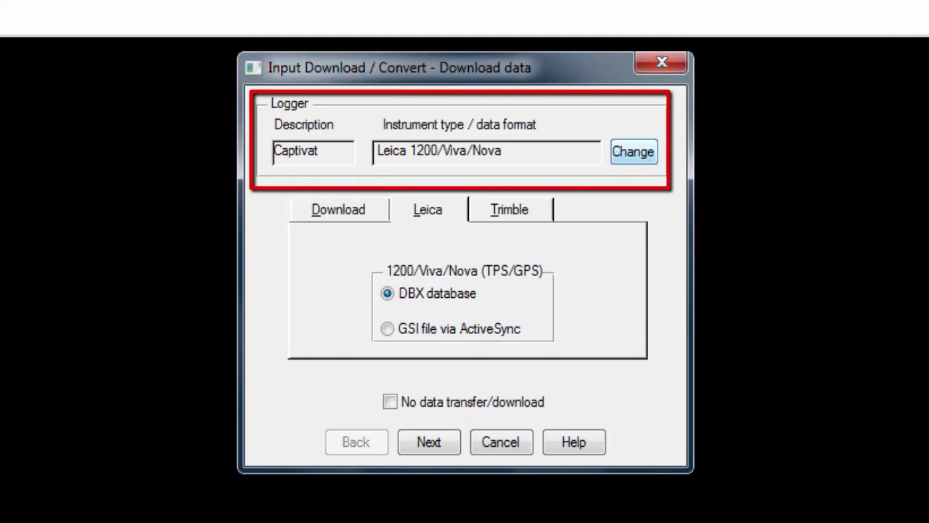
{"action": "left_click", "coordinate": [621, 150]}
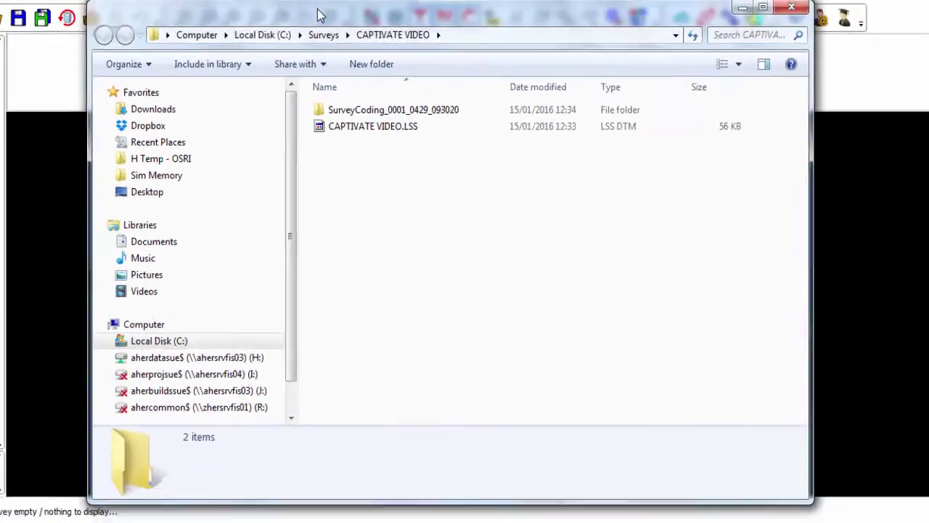
- Set the job folder to SurveyCoding_0001_0429_093020 using its XCF file, and convert the SurveyCoding job as a Captivate job
{"action": "left_click_drag", "start_coordinate": [319, 15], "coordinate": [728, 29]}
{"action": "double_click", "coordinate": [717, 104]}
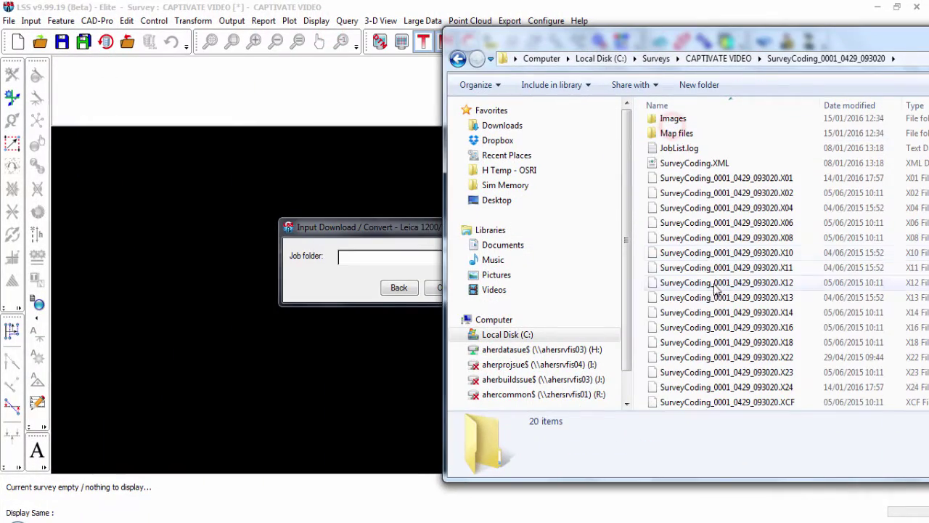
{"action": "left_click", "coordinate": [726, 402]}
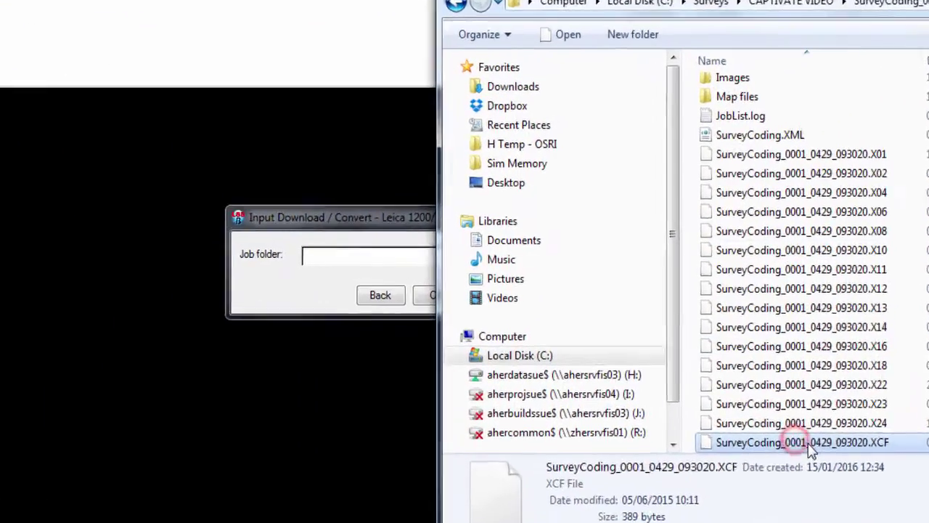
{"action": "left_click_drag", "start_coordinate": [726, 402], "coordinate": [311, 259]}
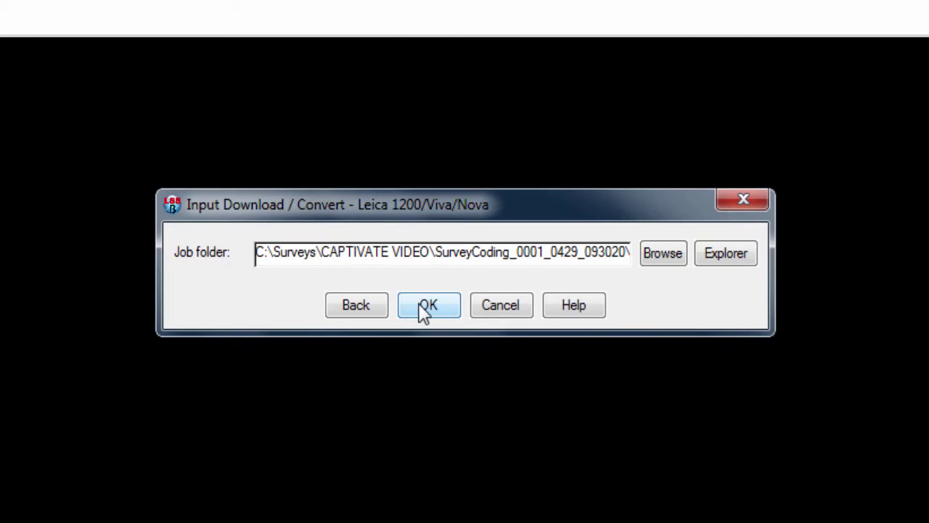
{"action": "left_click", "coordinate": [421, 305]}
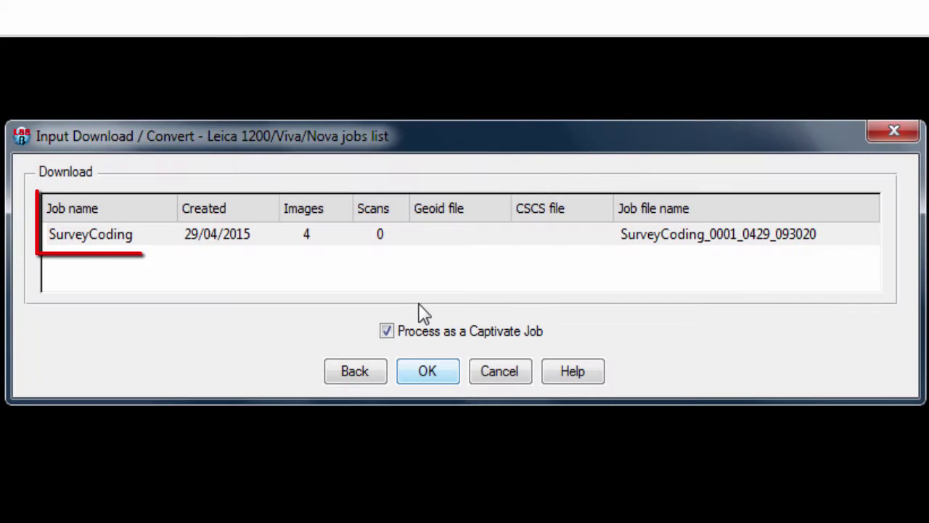
{"action": "left_click", "coordinate": [428, 372]}
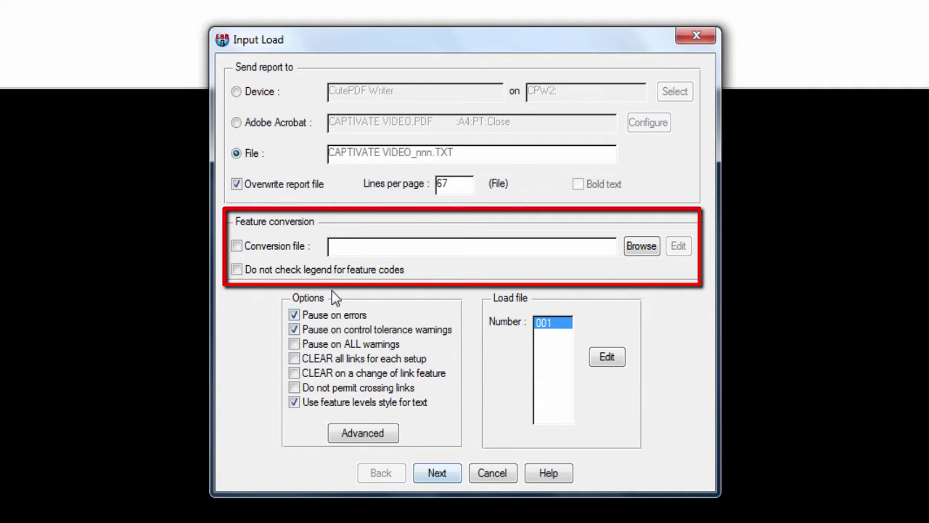
- Enable feature conversion for the load and choose the conversion file LSS_CAPTIVATE.CNV
{"action": "left_click", "coordinate": [289, 249]}
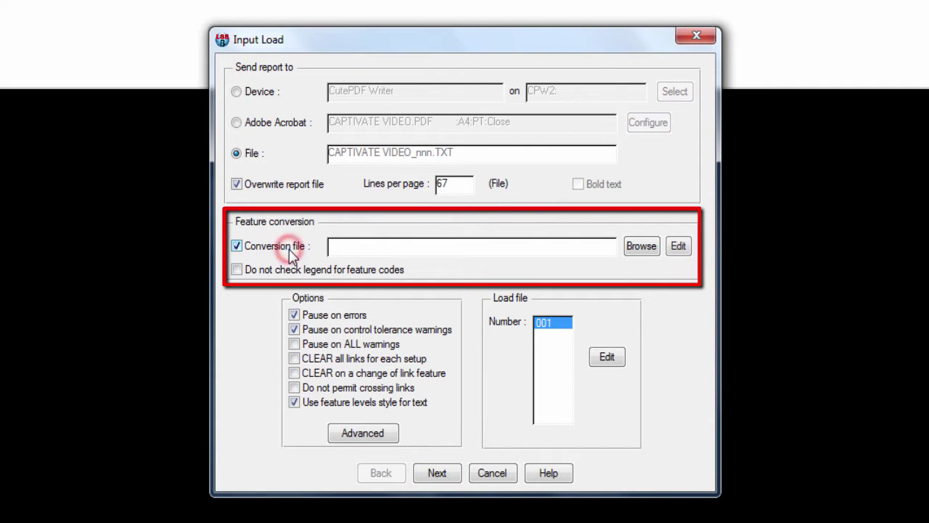
{"action": "left_click", "coordinate": [641, 247]}
{"action": "left_click", "coordinate": [377, 140]}
{"action": "left_click", "coordinate": [657, 346]}
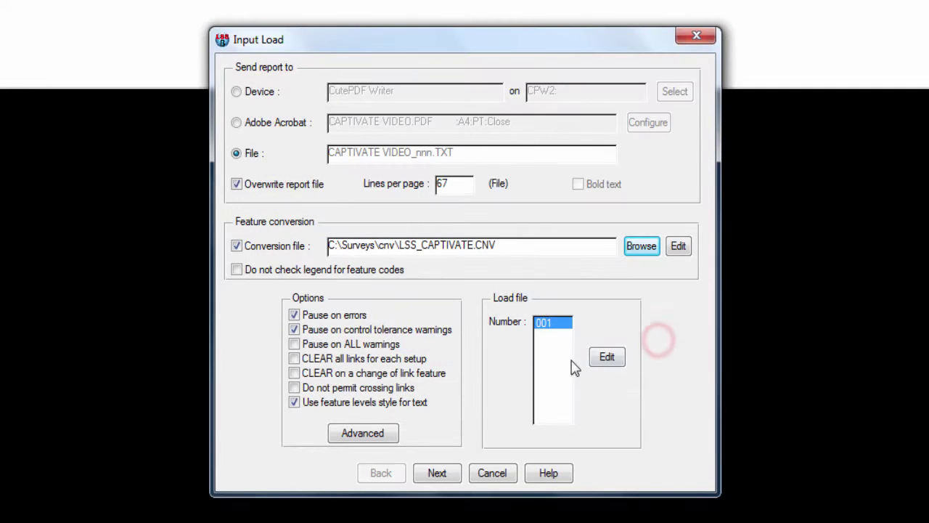
- Load file 001, accept the initial set-up on station ST001 with backsight ST002, and update the DTM
{"action": "left_click", "coordinate": [437, 473]}
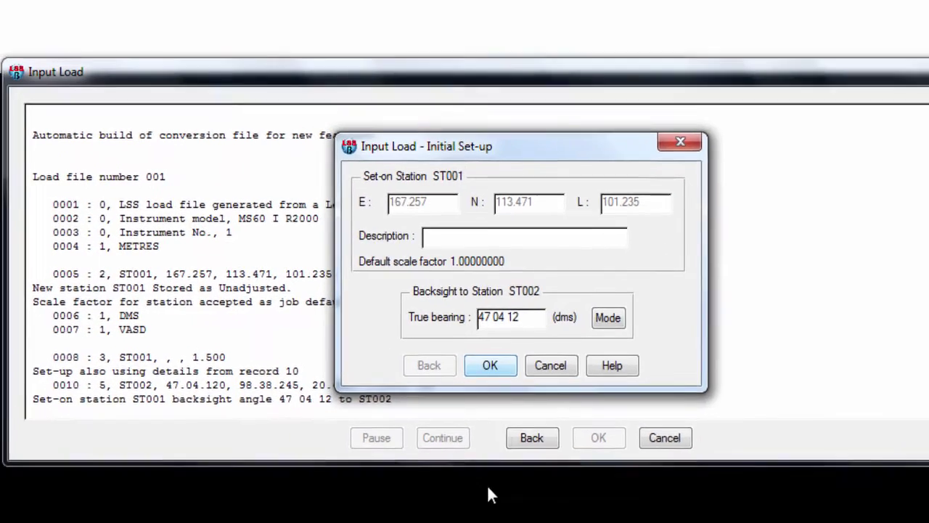
{"action": "left_click", "coordinate": [437, 360]}
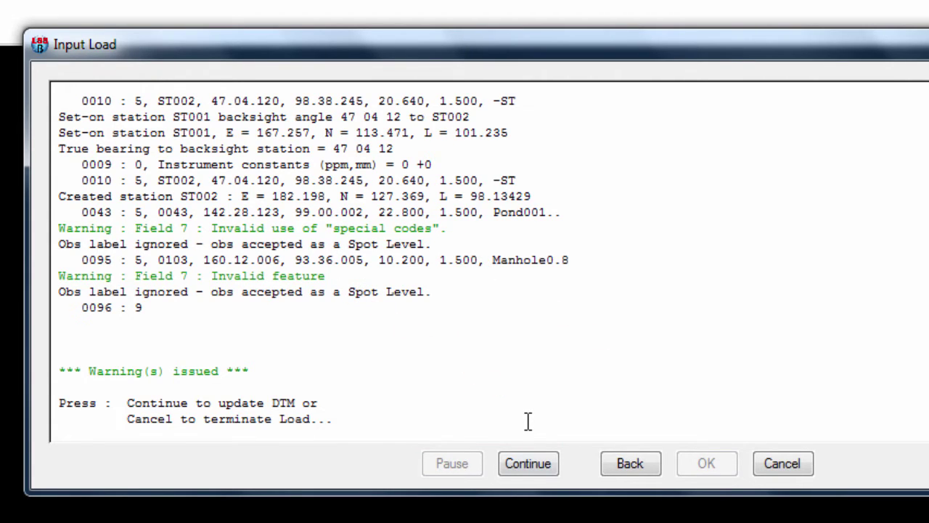
{"action": "left_click", "coordinate": [534, 463]}
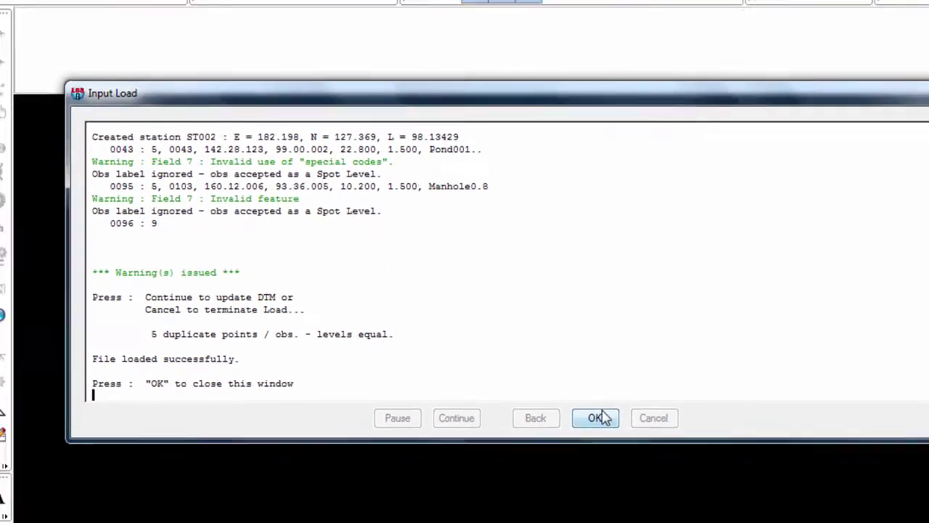
{"action": "left_click", "coordinate": [687, 456]}
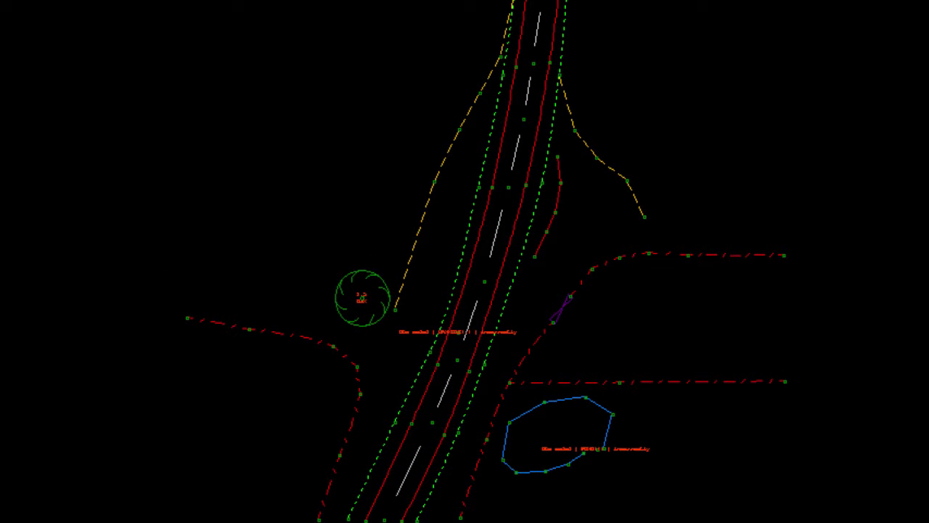
- Examine the loaded survey's tree symbol, gate, fences and pond in the drawing
{"action": "left_click", "coordinate": [307, 242]}
{"action": "left_click", "coordinate": [416, 353]}
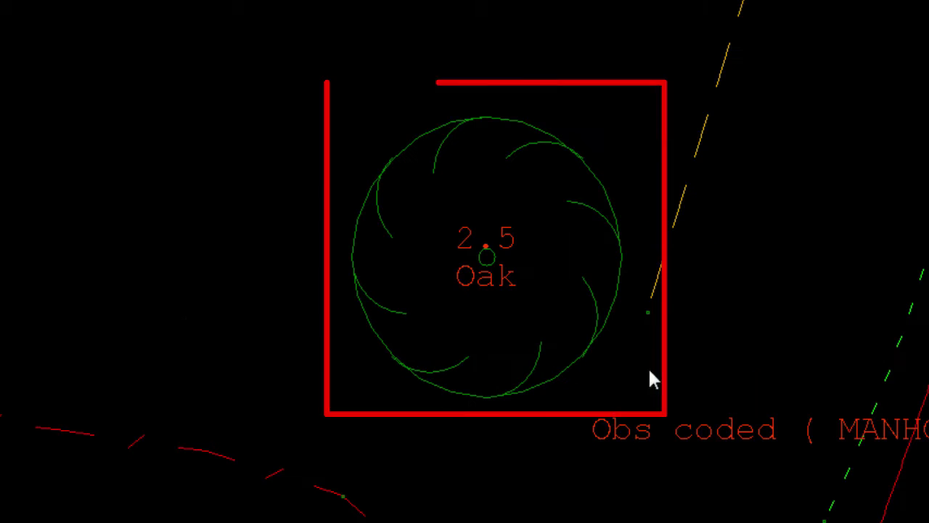
{"action": "mouse_move", "coordinate": [923, 355]}
{"action": "left_mouse_down"}
{"action": "mouse_move", "coordinate": [469, 370]}
{"action": "mouse_move", "coordinate": [322, 357]}
{"action": "left_mouse_up"}
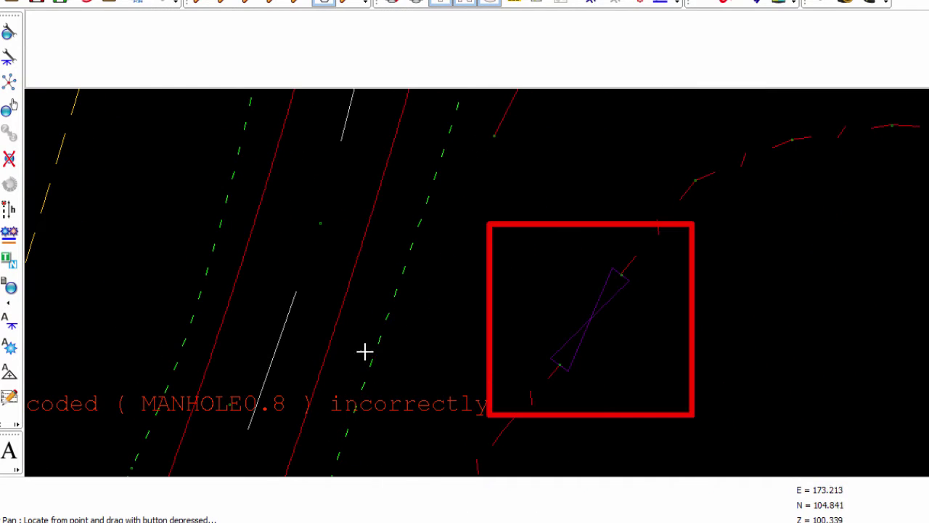
{"action": "left_click_drag", "start_coordinate": [547, 429], "coordinate": [560, 405]}
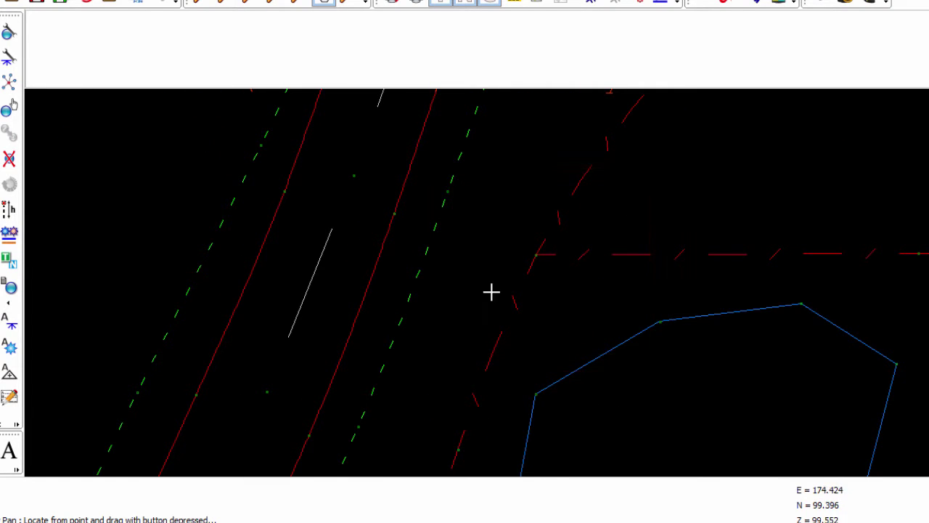
{"action": "scroll", "coordinate": [228, 228], "scroll_direction": "down", "scroll_amount": 4}
{"action": "left_click_drag", "start_coordinate": [232, 228], "coordinate": [424, 334]}
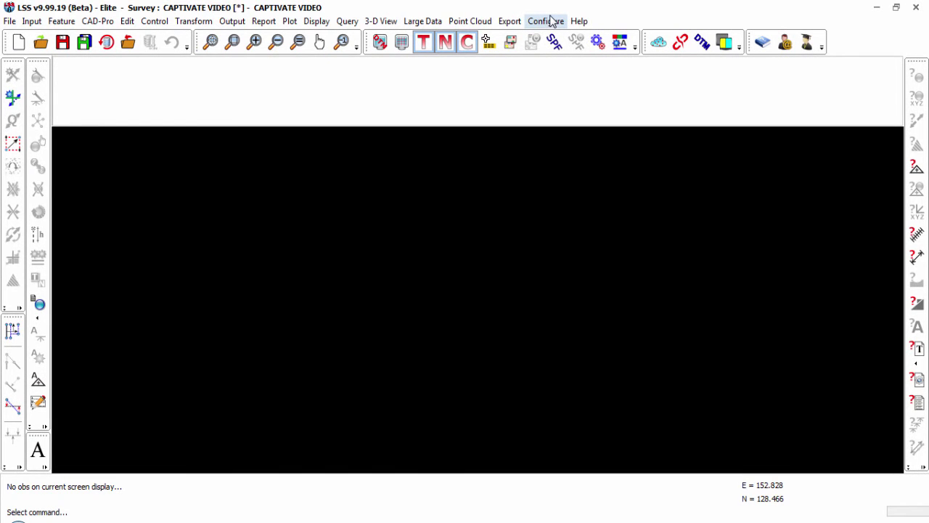
- Open the legend's Building Line link feature B for amendment and examine its level text, display and 3-D parameters
{"action": "left_click", "coordinate": [551, 21]}
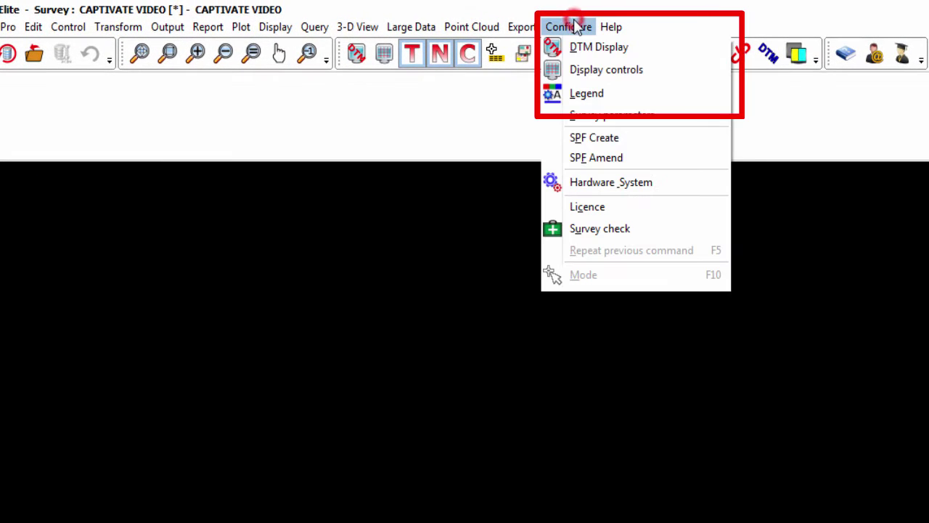
{"action": "left_click", "coordinate": [602, 93]}
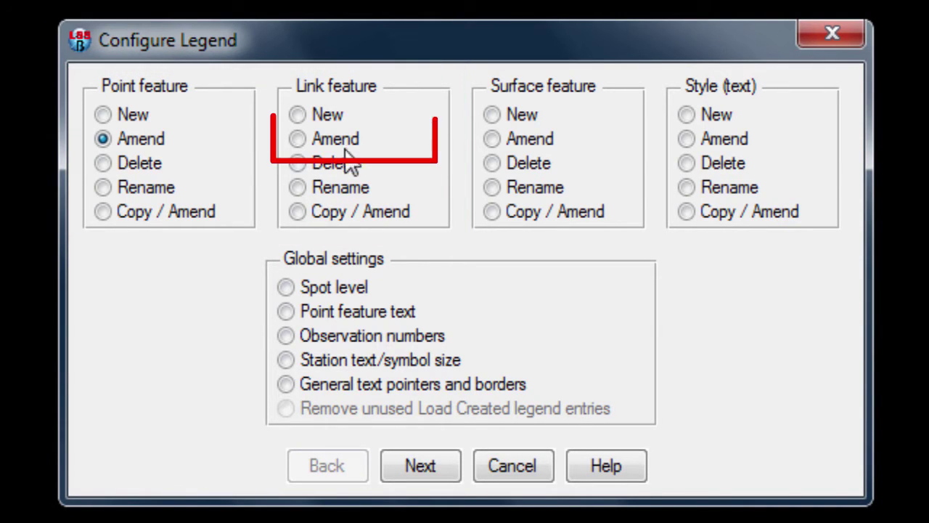
{"action": "left_click", "coordinate": [298, 138]}
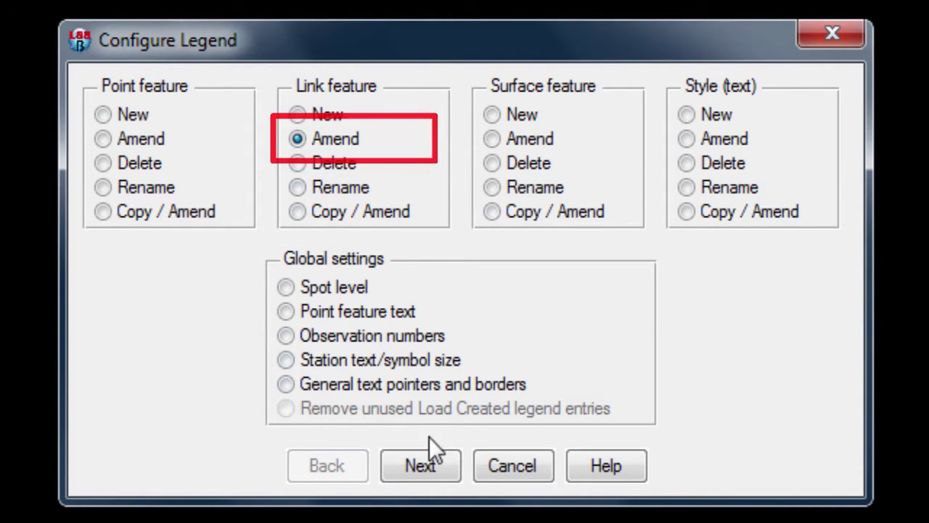
{"action": "left_click", "coordinate": [423, 470]}
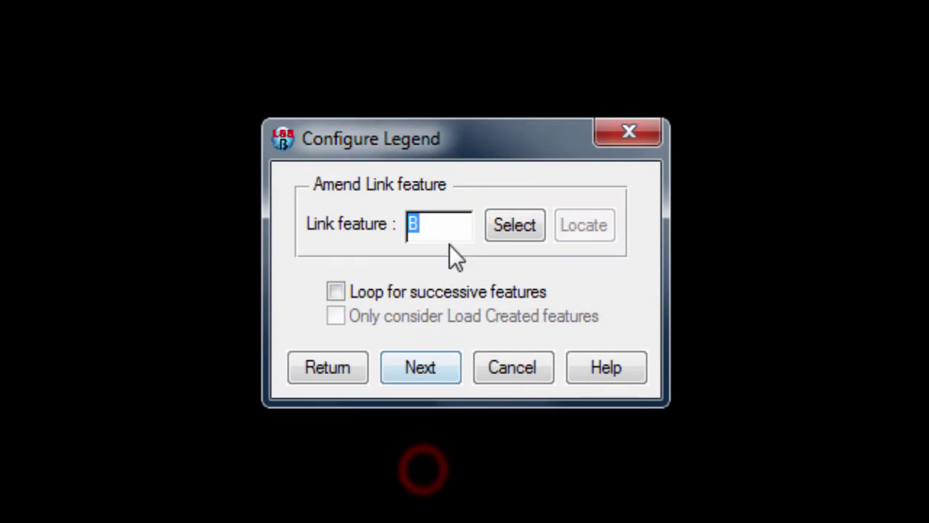
{"action": "left_click", "coordinate": [499, 227]}
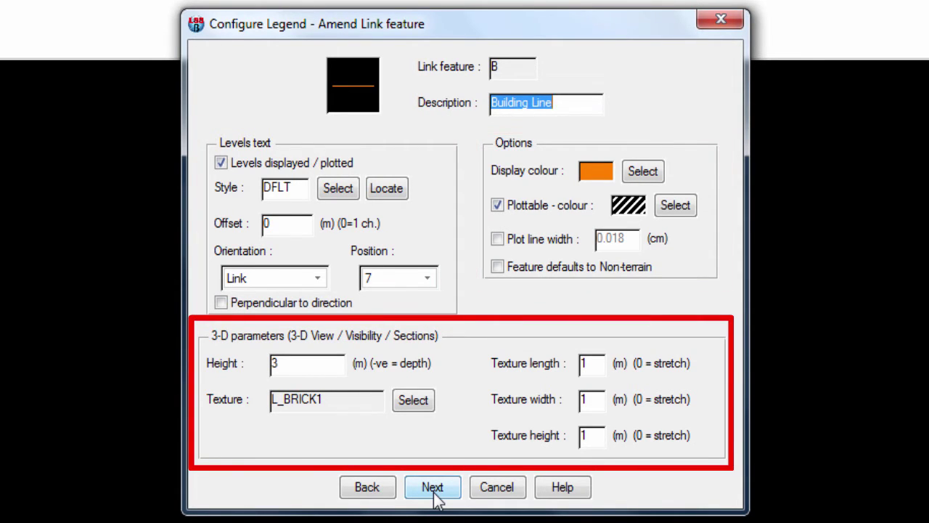
{"action": "left_click", "coordinate": [433, 492]}
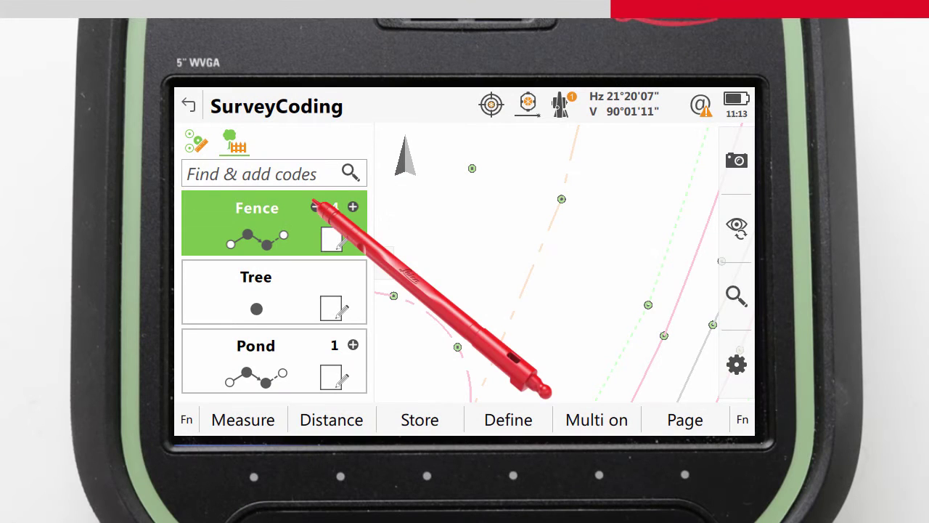
- Review the Building Line link feature's sub-symbols, line style and smoothing options, and return to the main legend options
{"action": "left_click", "coordinate": [268, 247]}
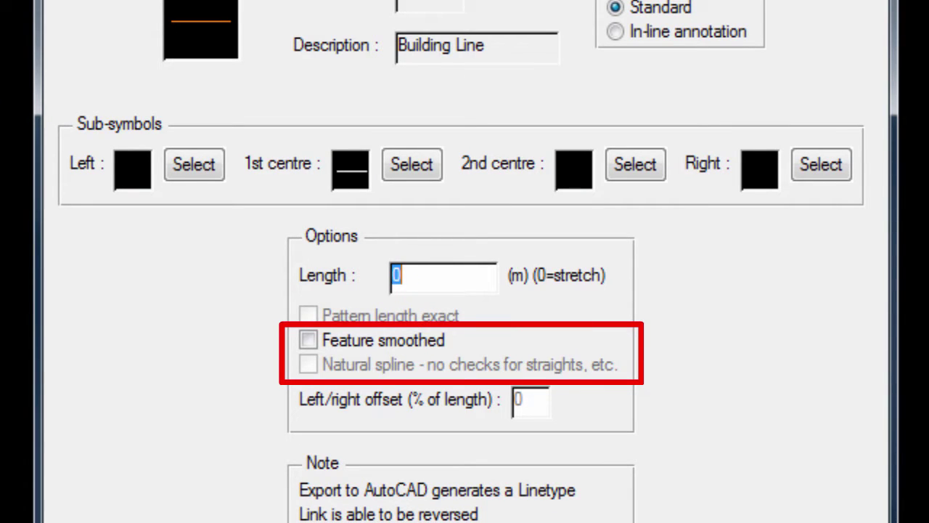
{"action": "left_click", "coordinate": [421, 351]}
{"action": "left_click", "coordinate": [422, 350]}
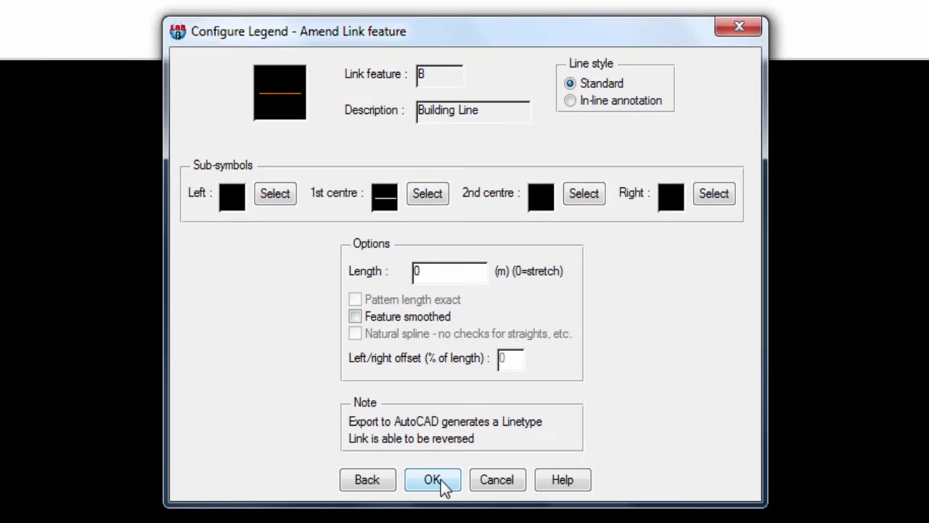
{"action": "left_click", "coordinate": [441, 481]}
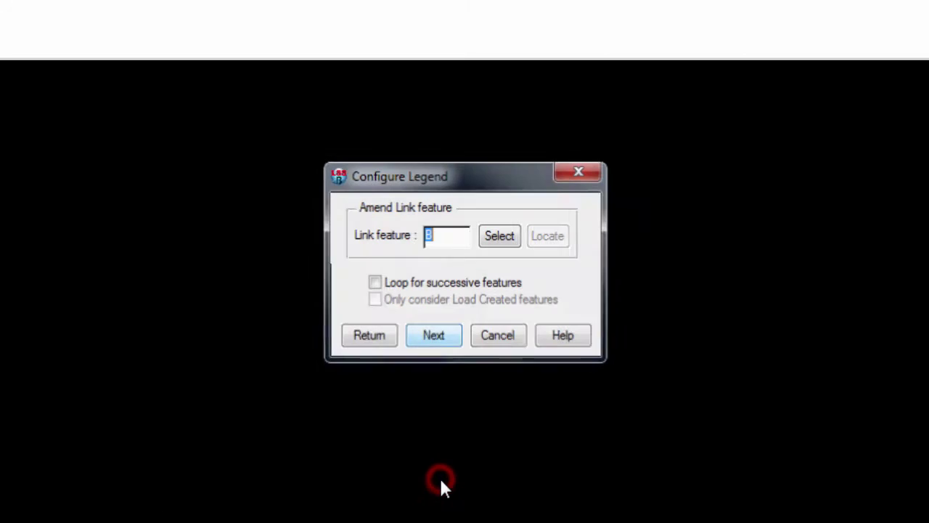
{"action": "left_click", "coordinate": [369, 336]}
- Browse the legend's point feature entries for amendment and choose PASP Asphalt
{"action": "left_click", "coordinate": [236, 178]}
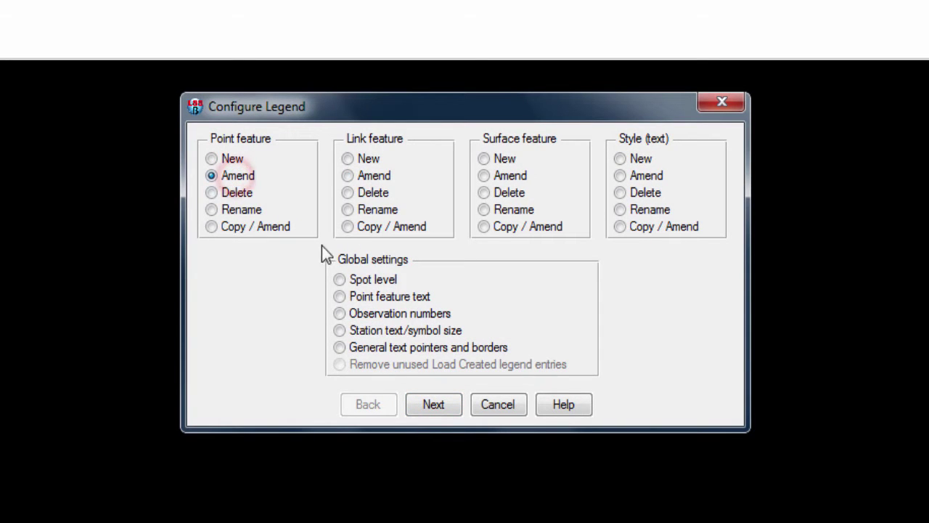
{"action": "left_click", "coordinate": [439, 403]}
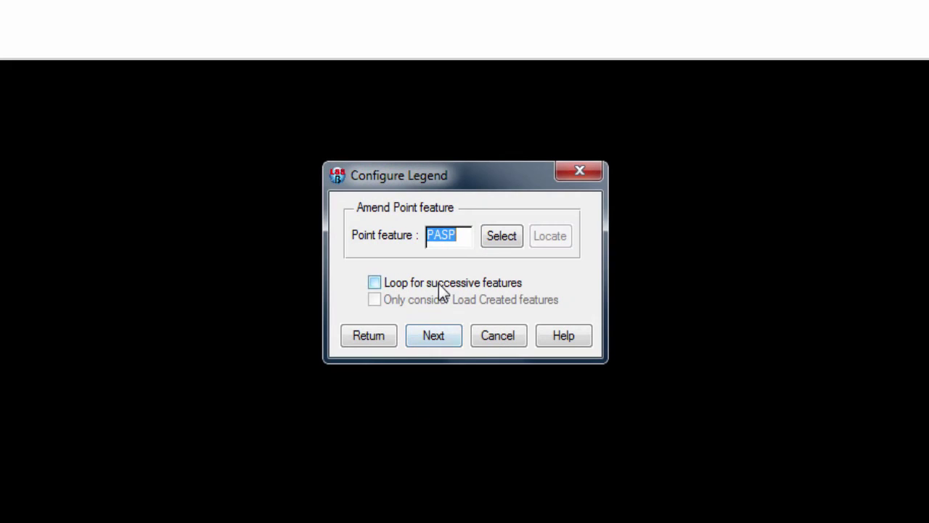
{"action": "left_click", "coordinate": [506, 241]}
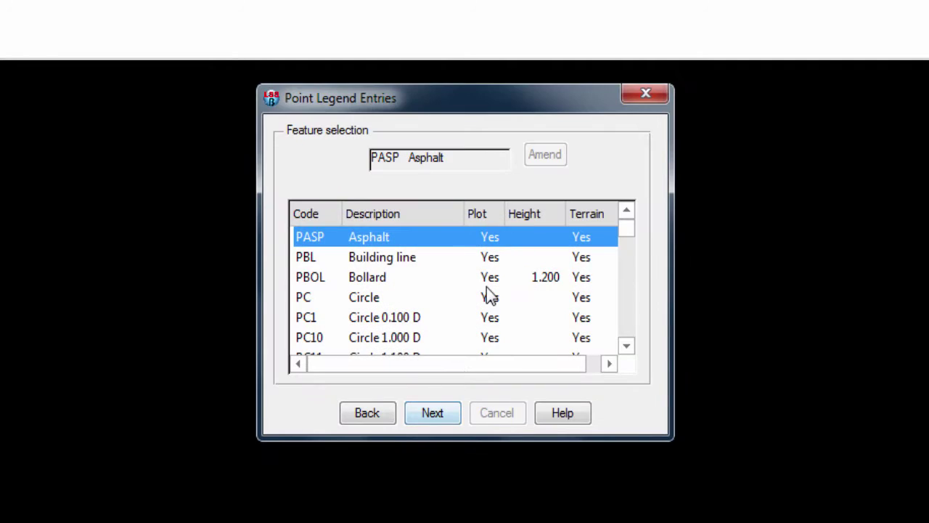
{"action": "scroll", "coordinate": [491, 288], "scroll_direction": "down", "scroll_amount": 1}
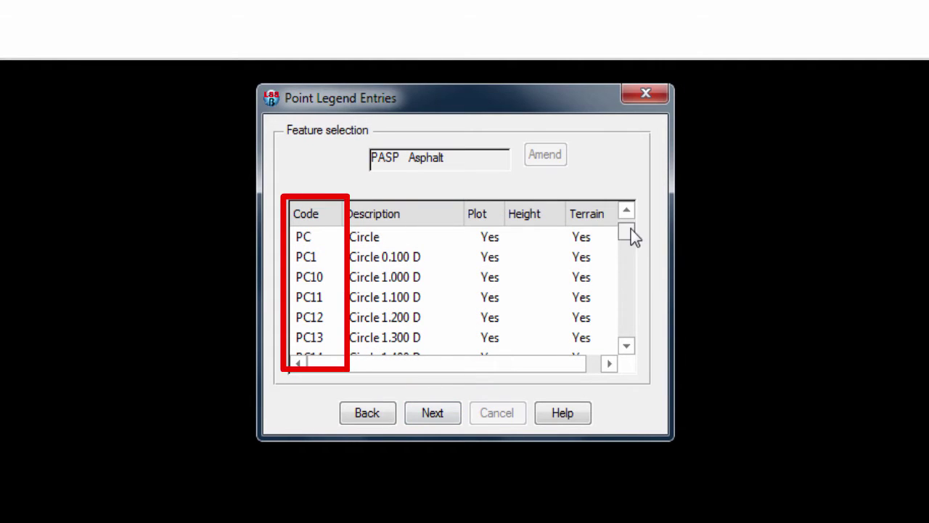
{"action": "left_click_drag", "start_coordinate": [630, 229], "coordinate": [637, 206]}
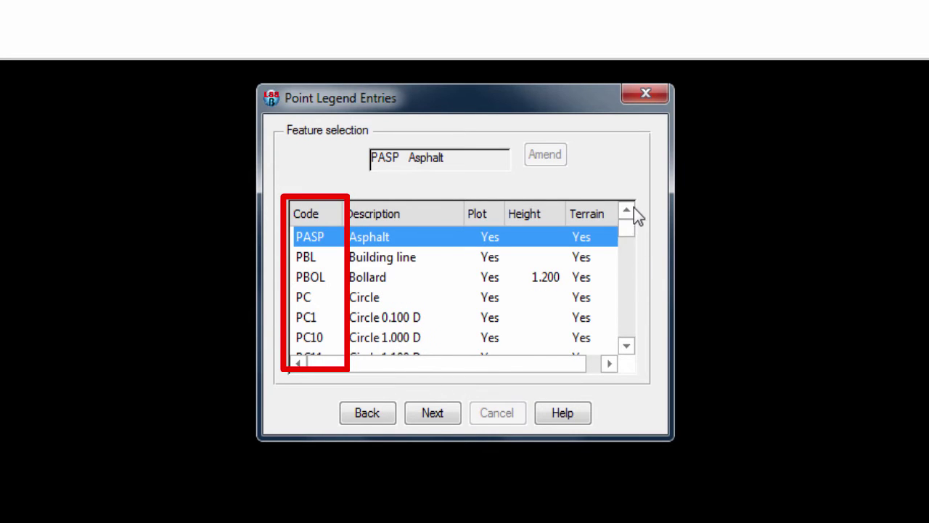
{"action": "left_click", "coordinate": [436, 412]}
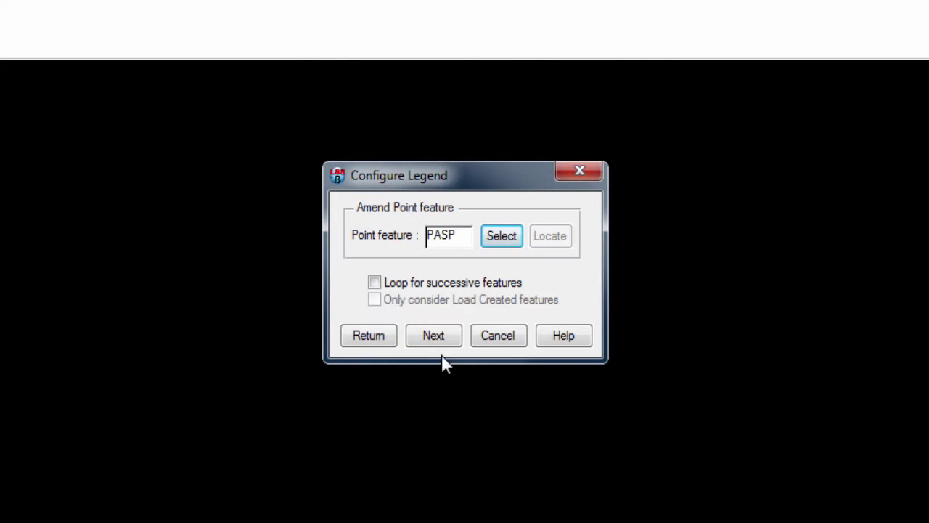
- Examine the PASP point feature's levels text, display options, 3-D parameters, sub-symbols and symbol size
{"action": "left_click", "coordinate": [436, 336]}
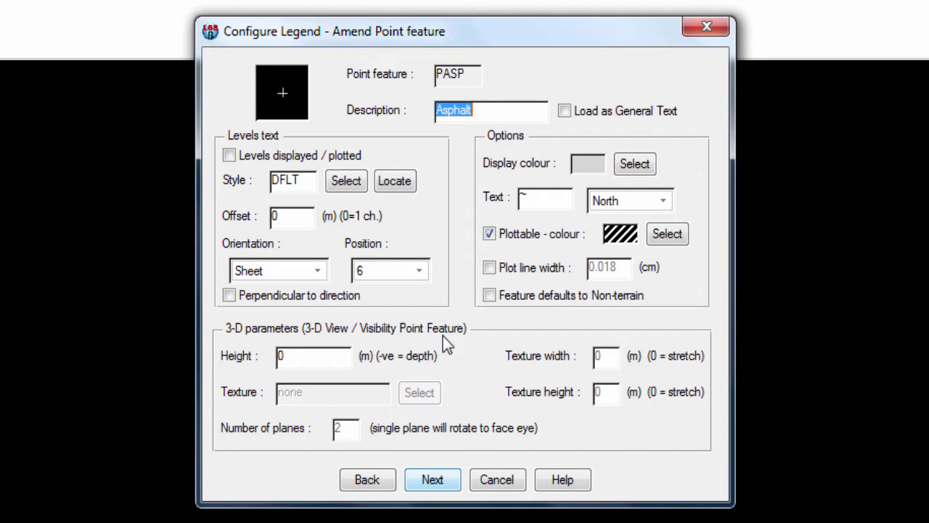
{"action": "left_click", "coordinate": [438, 486]}
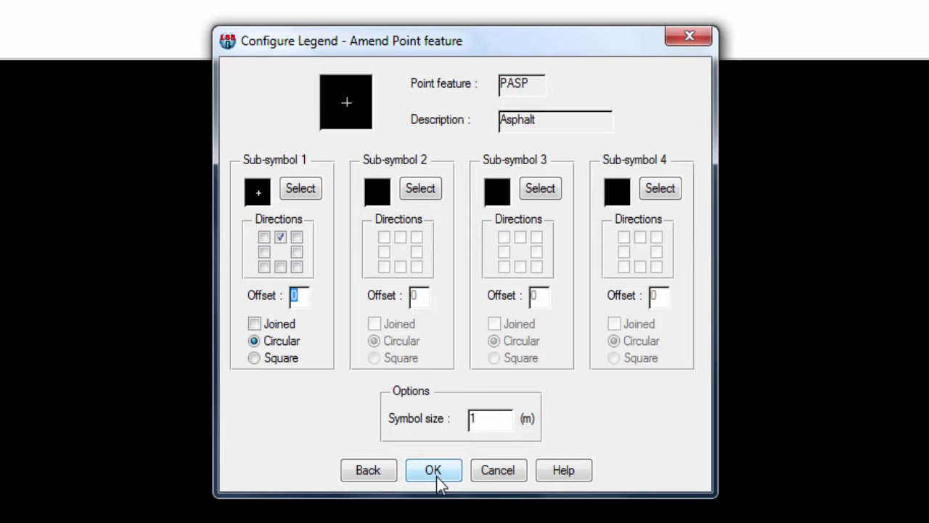
{"action": "left_click", "coordinate": [433, 472]}
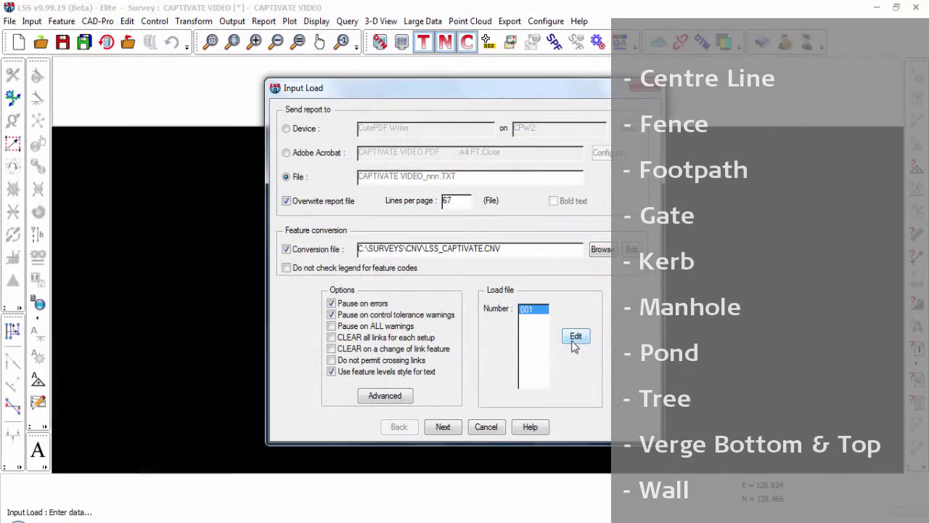
- Remove the WAT, POND line from the conversion file LSS_CAPTIVATE.CNV, and save and close the file
{"action": "left_click", "coordinate": [575, 336]}
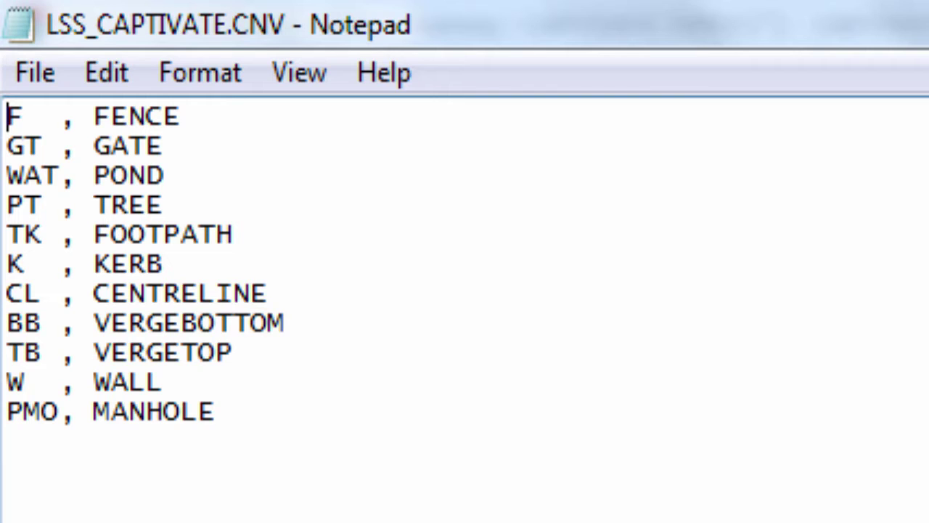
{"action": "left_click", "coordinate": [187, 175]}
{"action": "left_click_drag", "start_coordinate": [188, 174], "coordinate": [6, 175]}
{"action": "key", "text": "BackSpace"}
{"action": "key", "text": "BackSpace"}
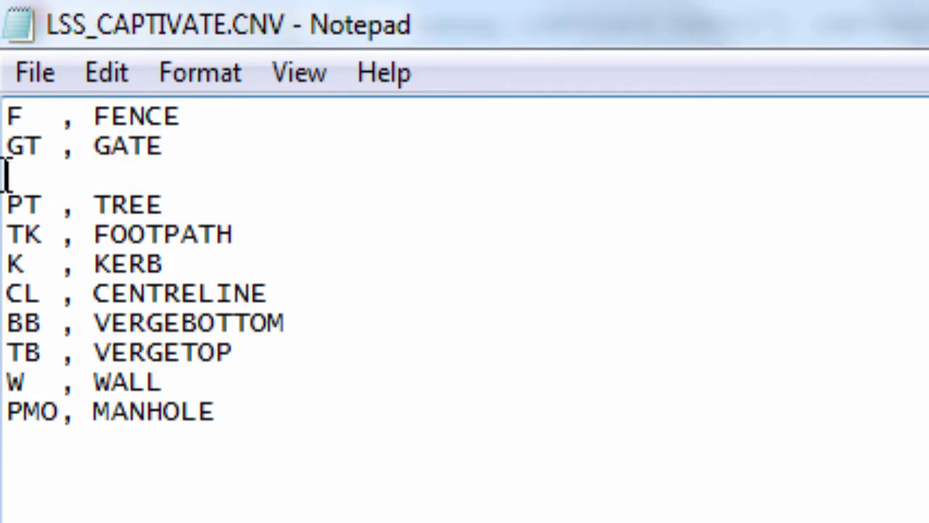
{"action": "left_click", "coordinate": [18, 71]}
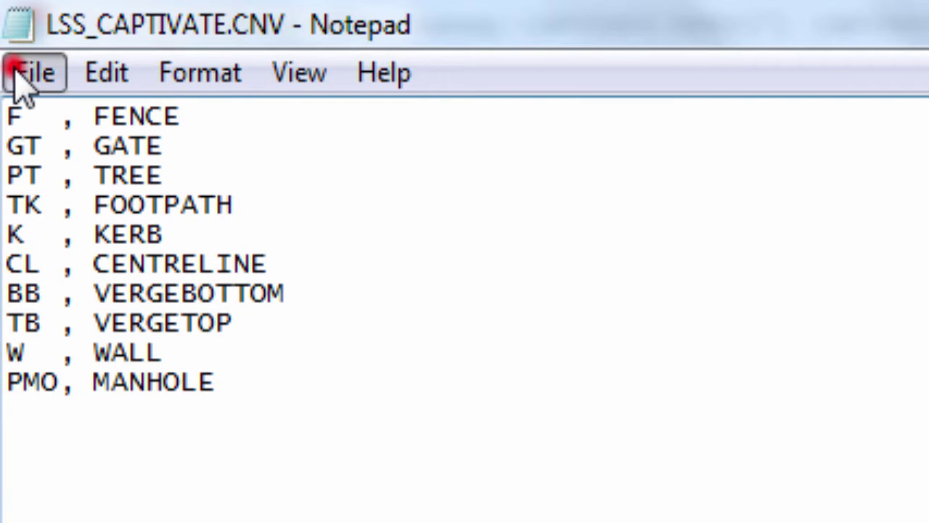
{"action": "left_click", "coordinate": [92, 221]}
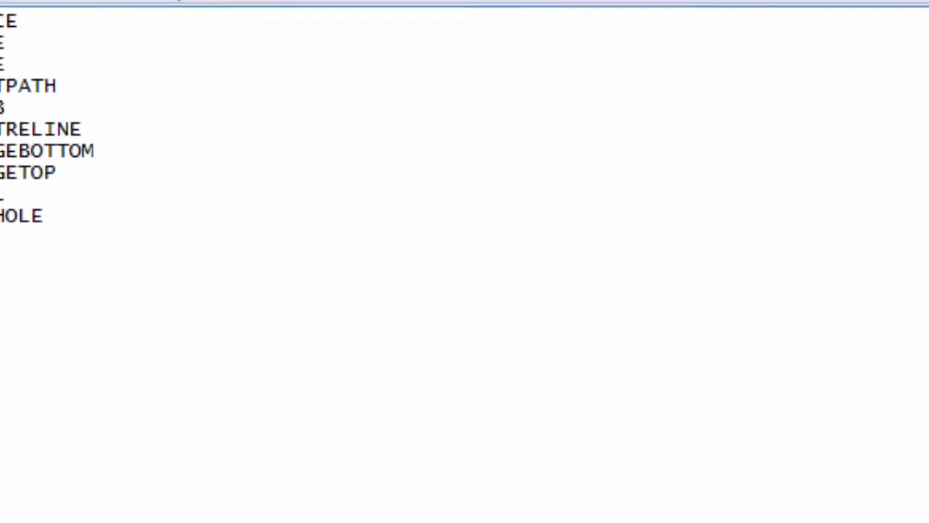
{"action": "key", "text": "alt+F4"}
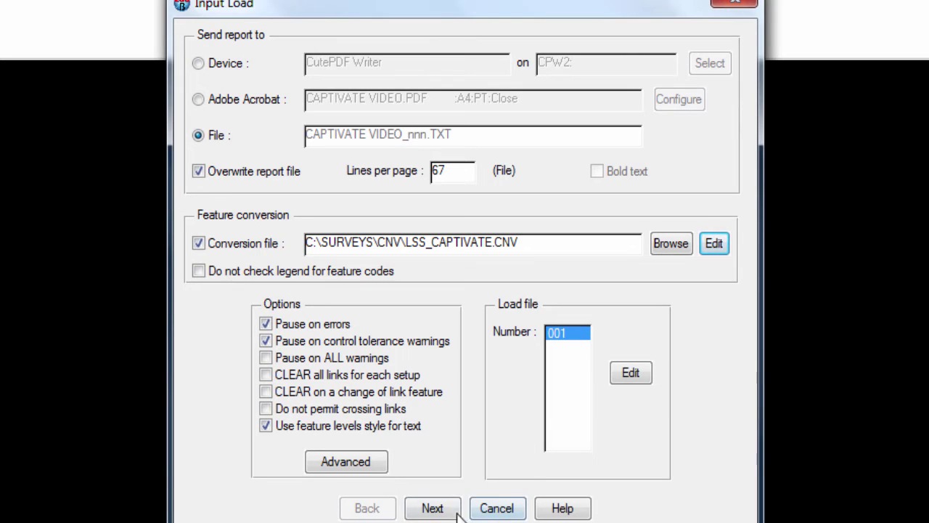
- Load file 001, convert code POND001 to link feature WAT, and append the new conversion to LSS_CAPTIVATE.CNV
{"action": "left_click", "coordinate": [431, 507]}
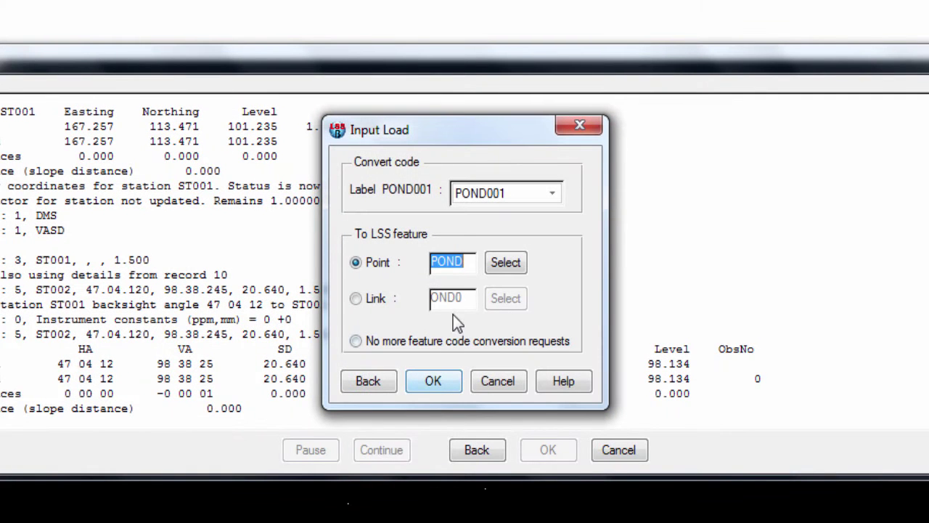
{"action": "left_click", "coordinate": [374, 306]}
{"action": "left_click_drag", "start_coordinate": [469, 296], "coordinate": [418, 294]}
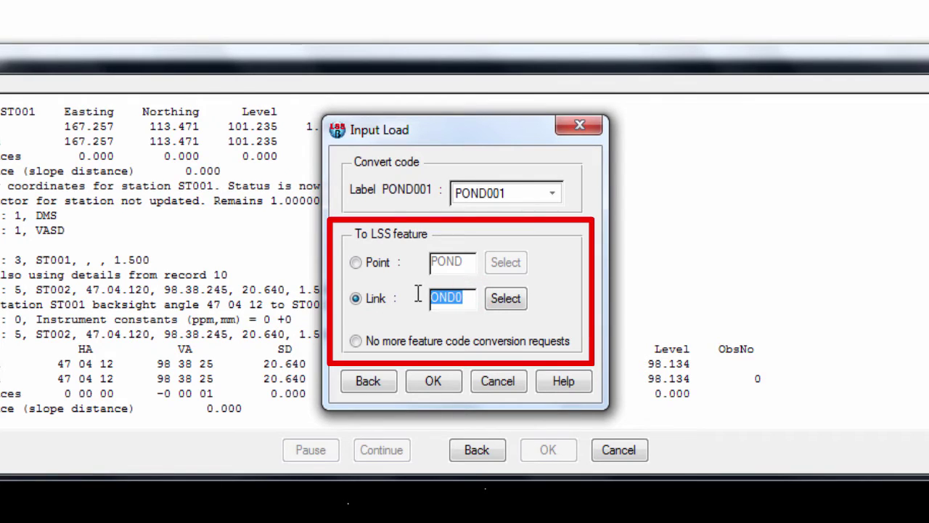
{"action": "type", "text": "WAT"}
{"action": "left_click", "coordinate": [449, 385]}
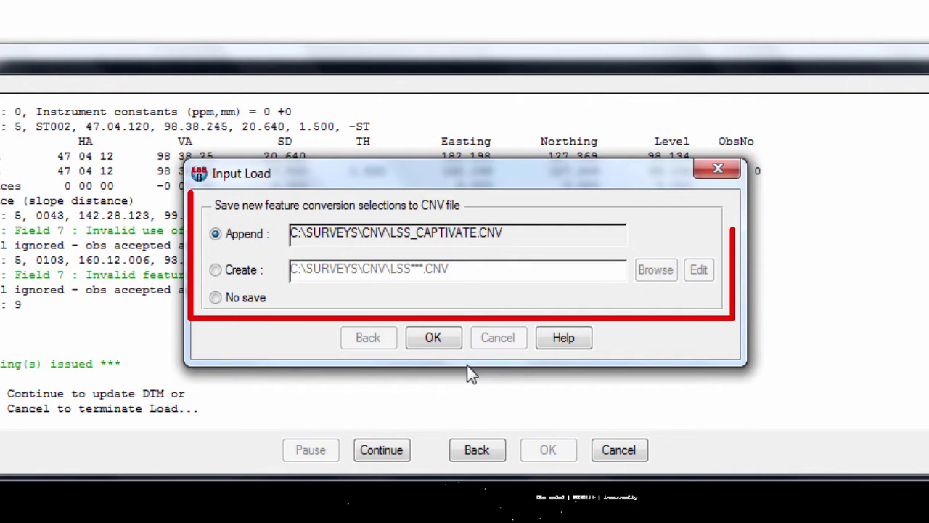
{"action": "left_click", "coordinate": [433, 344]}
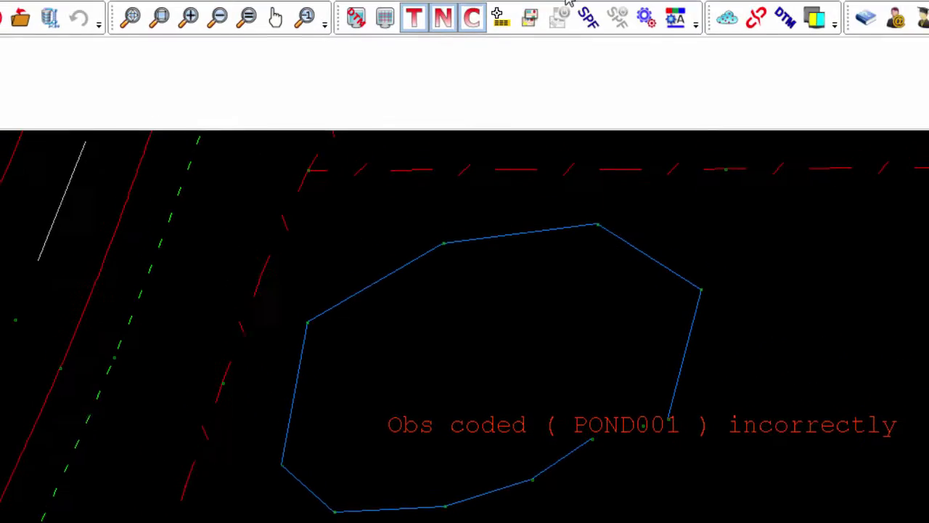
- Locate the pond outline in the drawing as the link feature to amend in the legend, and open its settings
{"action": "left_click", "coordinate": [574, 27]}
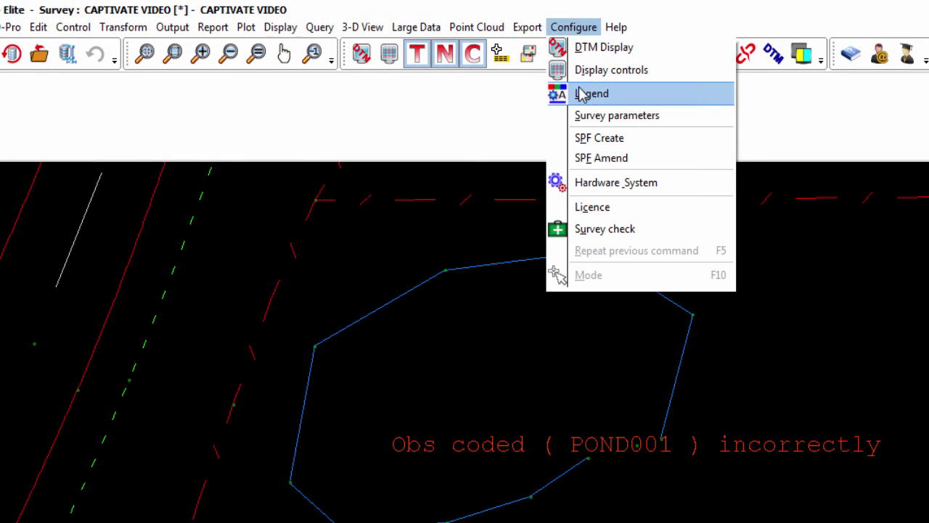
{"action": "left_click", "coordinate": [580, 93]}
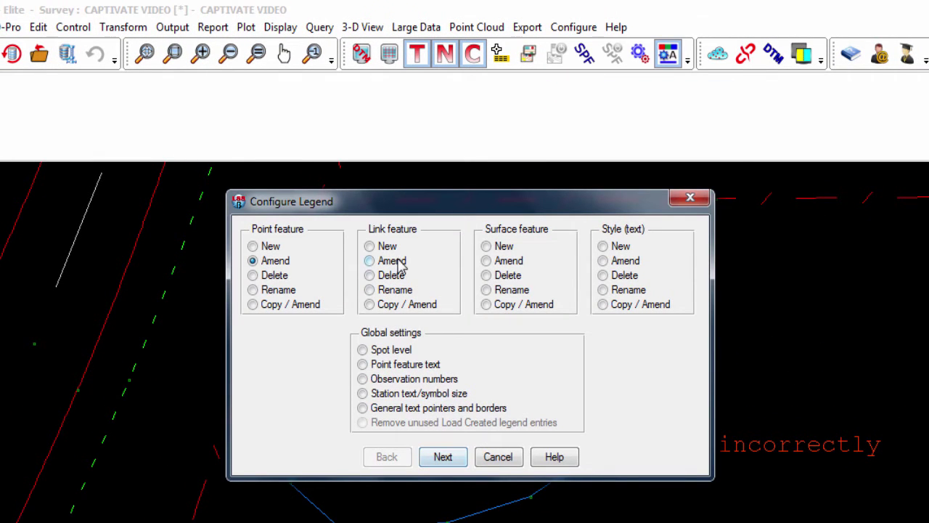
{"action": "left_click", "coordinate": [399, 262]}
{"action": "left_click", "coordinate": [442, 457]}
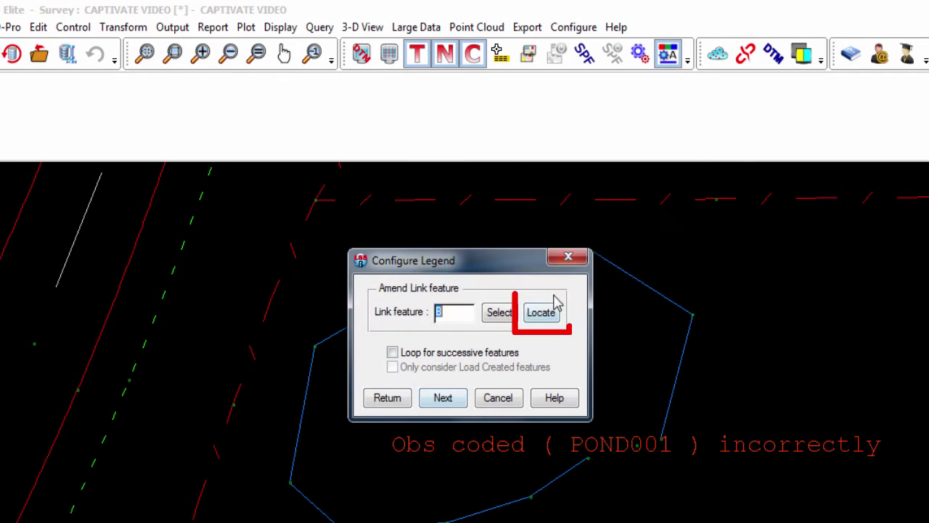
{"action": "left_click", "coordinate": [540, 312]}
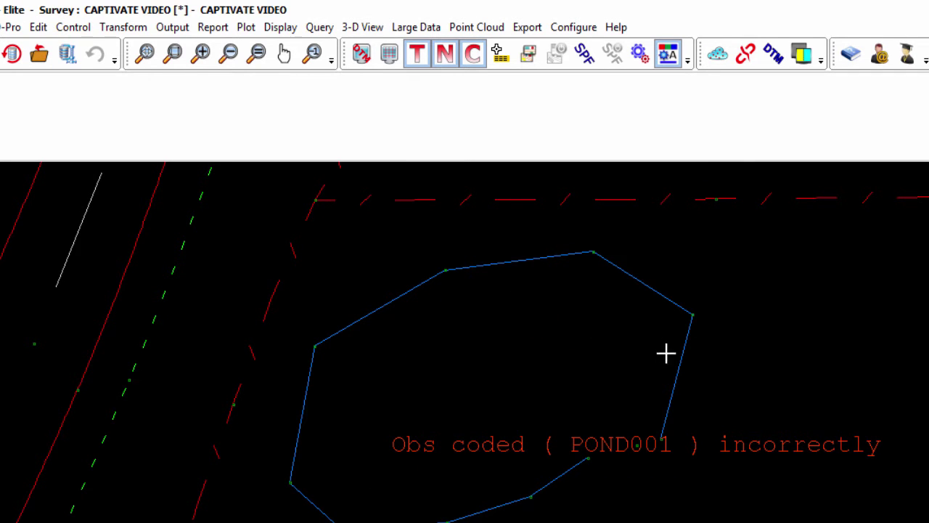
{"action": "left_click", "coordinate": [679, 365]}
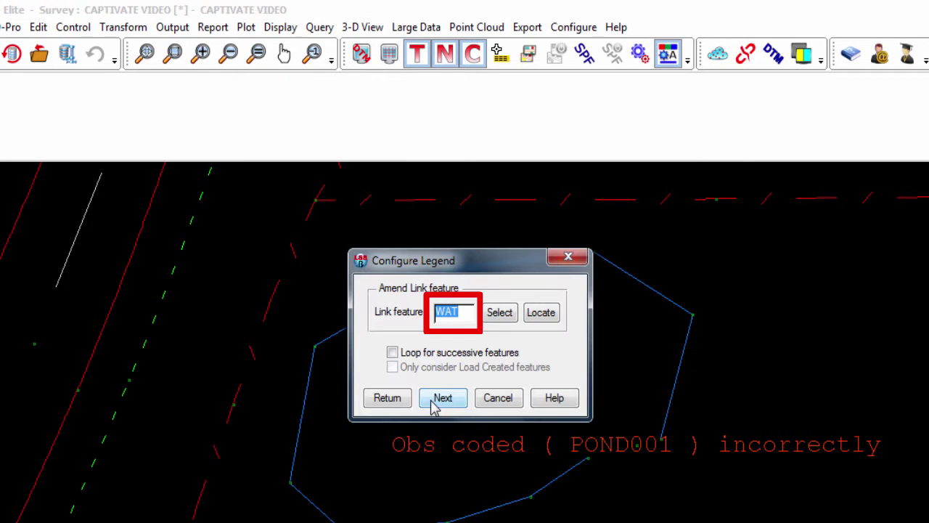
{"action": "left_click", "coordinate": [435, 399]}
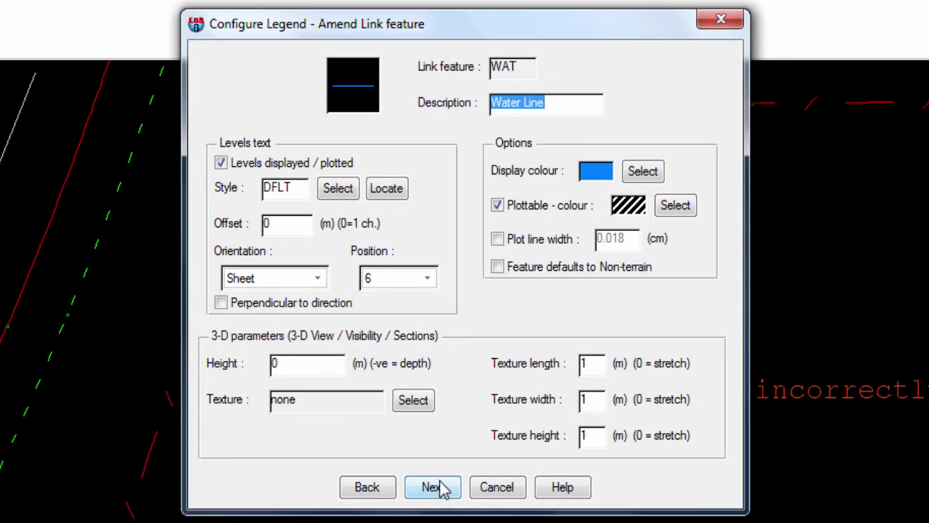
- Turn on Feature smoothed and Natural spline for the Water Line link feature WAT, and accept the amendment
{"action": "left_click", "coordinate": [433, 487]}
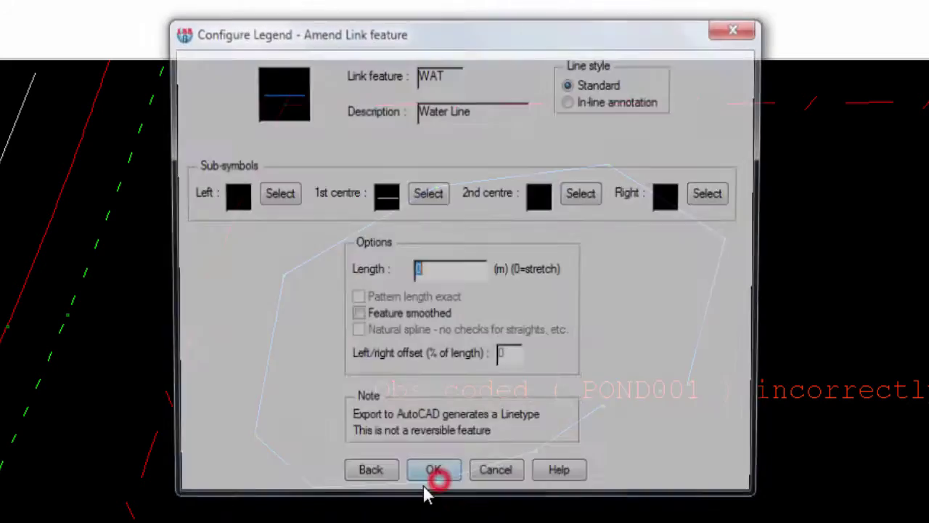
{"action": "left_click", "coordinate": [398, 316]}
{"action": "left_click", "coordinate": [398, 334]}
{"action": "left_click", "coordinate": [436, 481]}
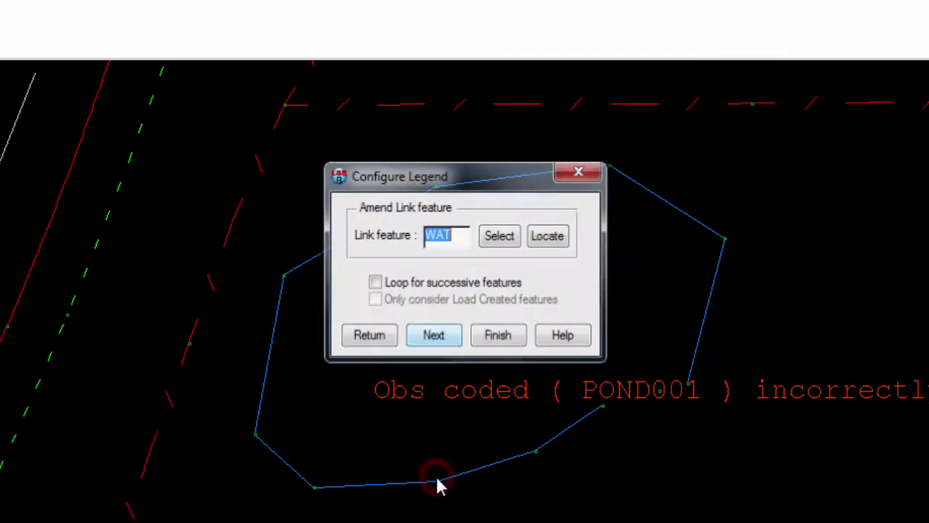
- Finish the legend configuration, and edit load file 001 so the last Pond001 observation code ends with two full stops
{"action": "left_click", "coordinate": [486, 338]}
{"action": "left_click", "coordinate": [430, 301]}
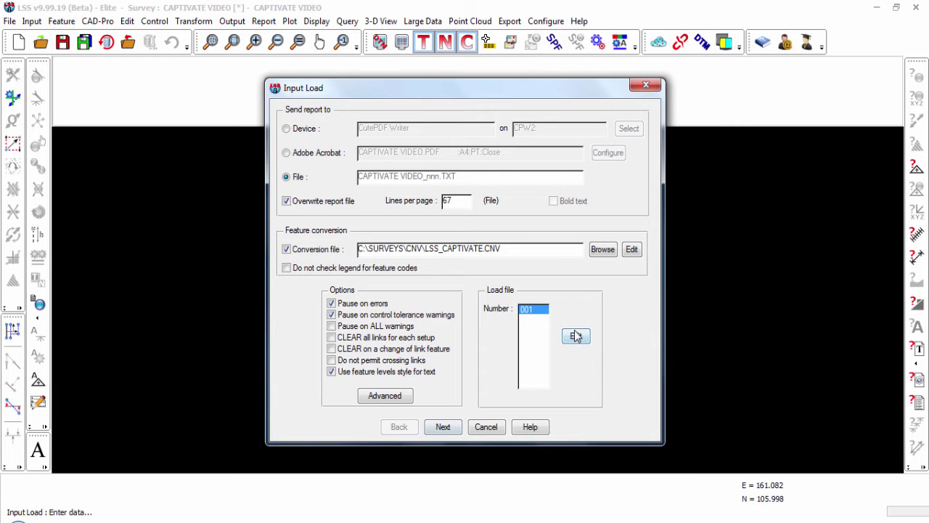
{"action": "left_click", "coordinate": [576, 336]}
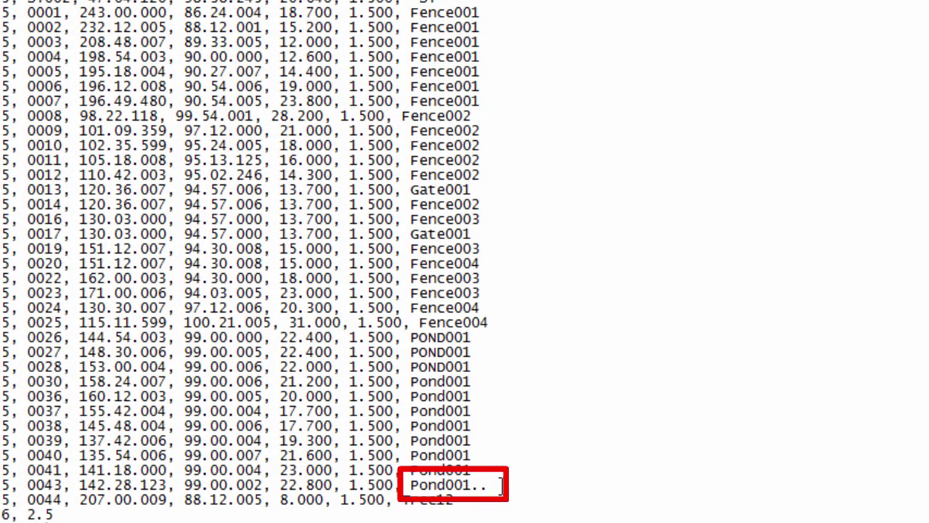
{"action": "left_click", "coordinate": [501, 485]}
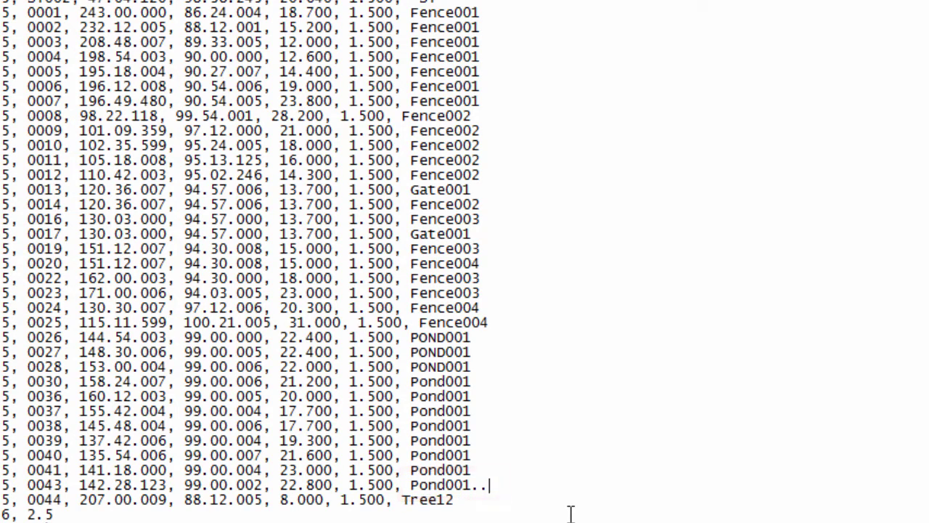
{"action": "left_click", "coordinate": [520, 100]}
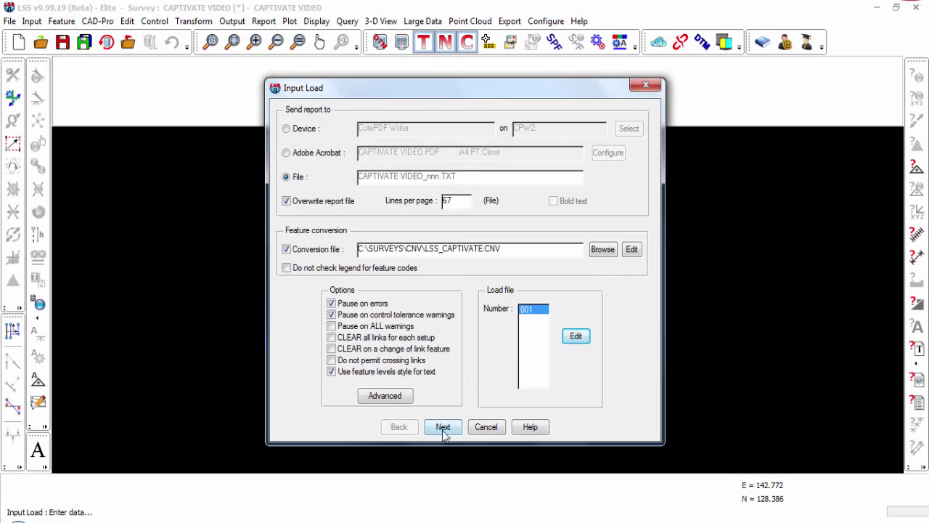
- Load file 001 with the LSS_CAPTIVATE.CNV feature conversion, and continue past the warnings to update the DTM
{"action": "left_click", "coordinate": [440, 430]}
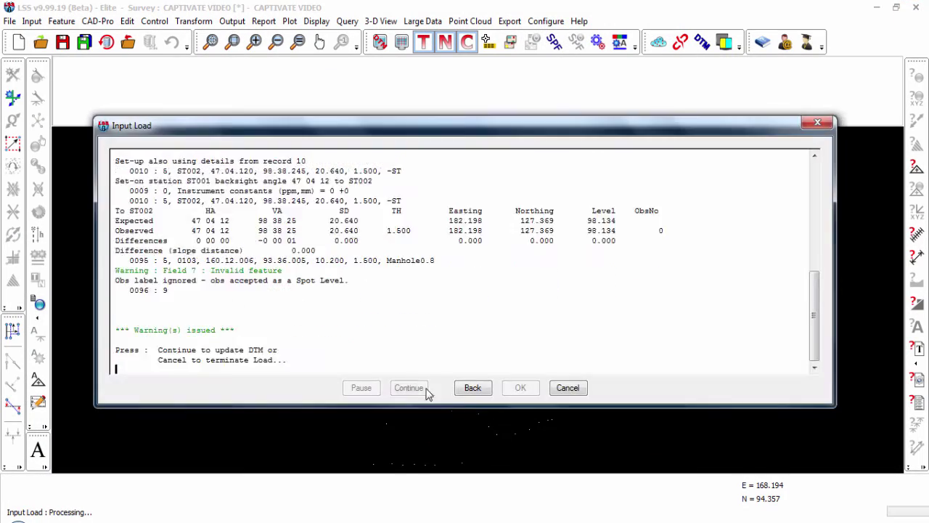
{"action": "left_click", "coordinate": [410, 387]}
{"action": "left_click", "coordinate": [518, 387]}
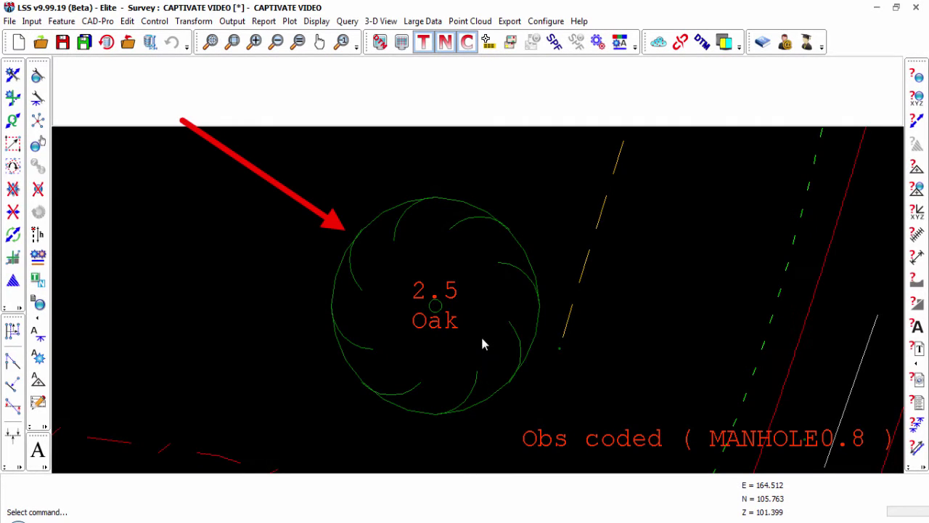
- Choose to amend a point feature in the legend, and locate the oak tree in the drawing as that feature
{"action": "left_click", "coordinate": [546, 21]}
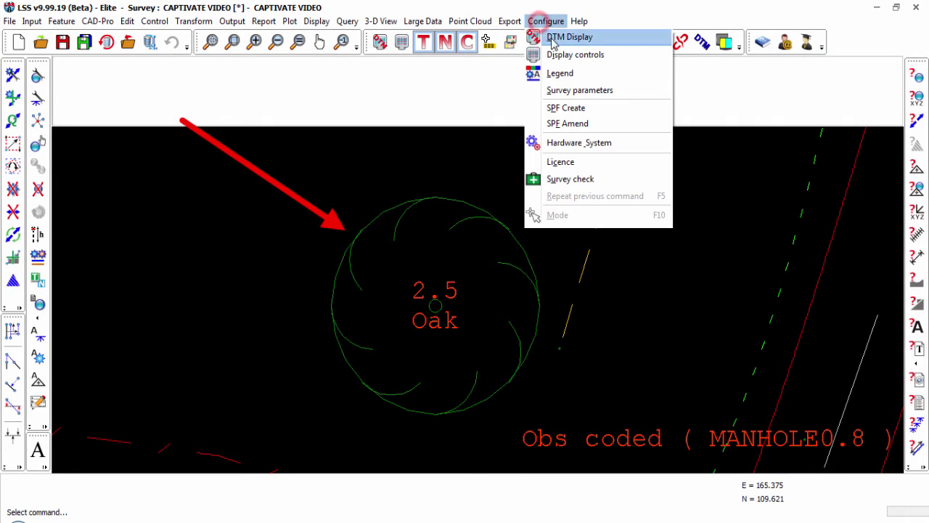
{"action": "left_click", "coordinate": [566, 77]}
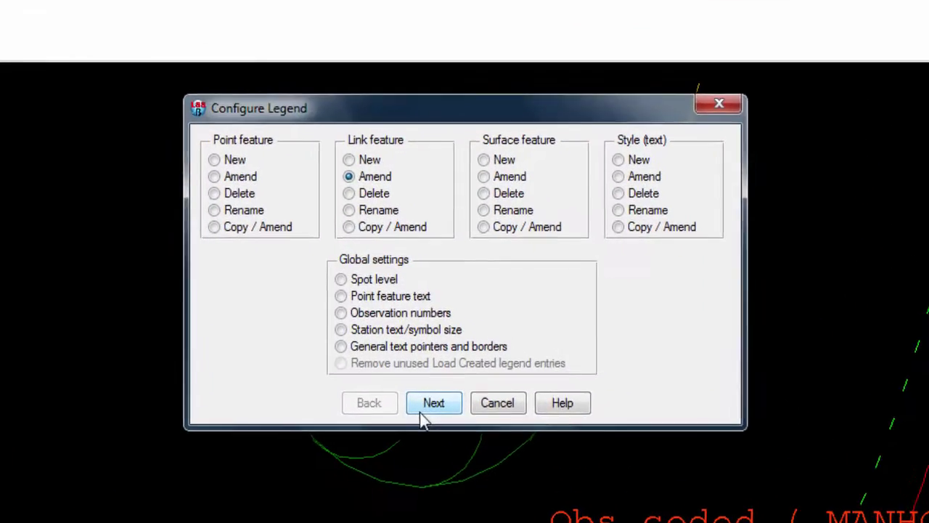
{"action": "left_click", "coordinate": [234, 175]}
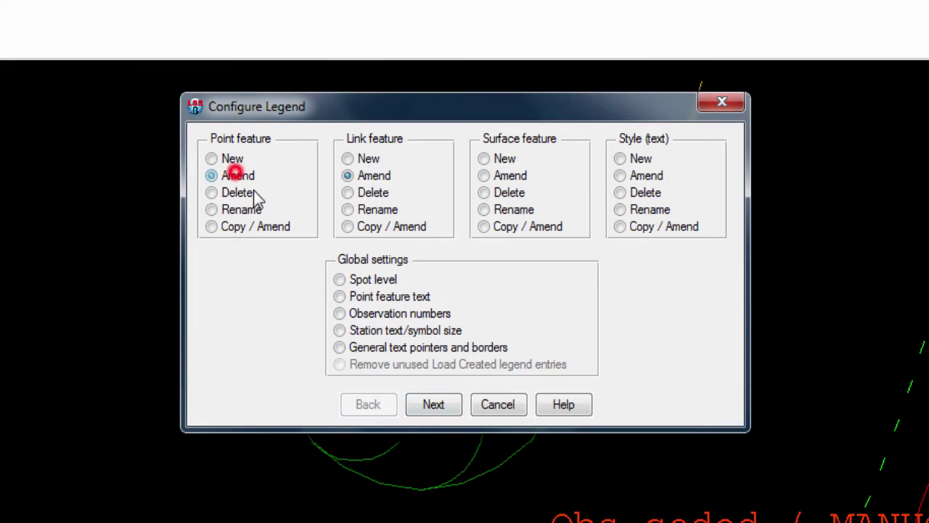
{"action": "left_click", "coordinate": [434, 404]}
{"action": "left_click", "coordinate": [546, 238]}
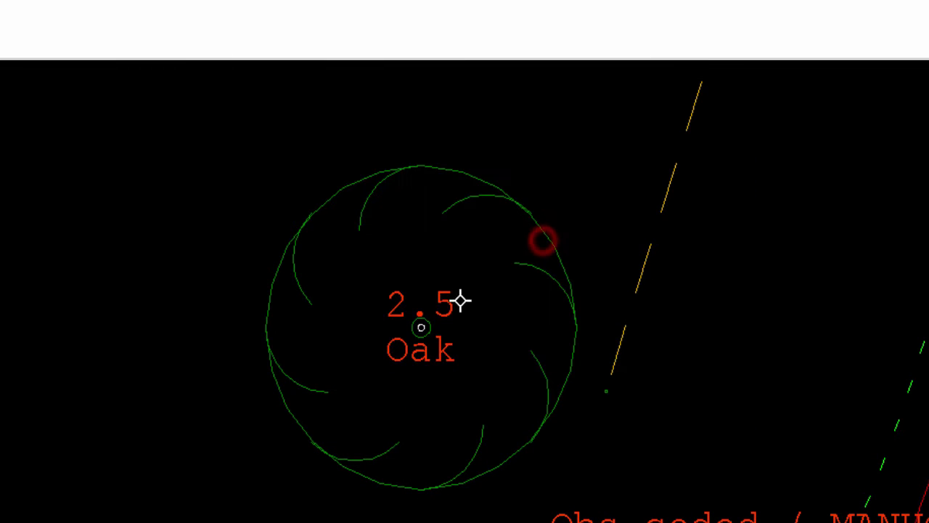
{"action": "left_click", "coordinate": [420, 329]}
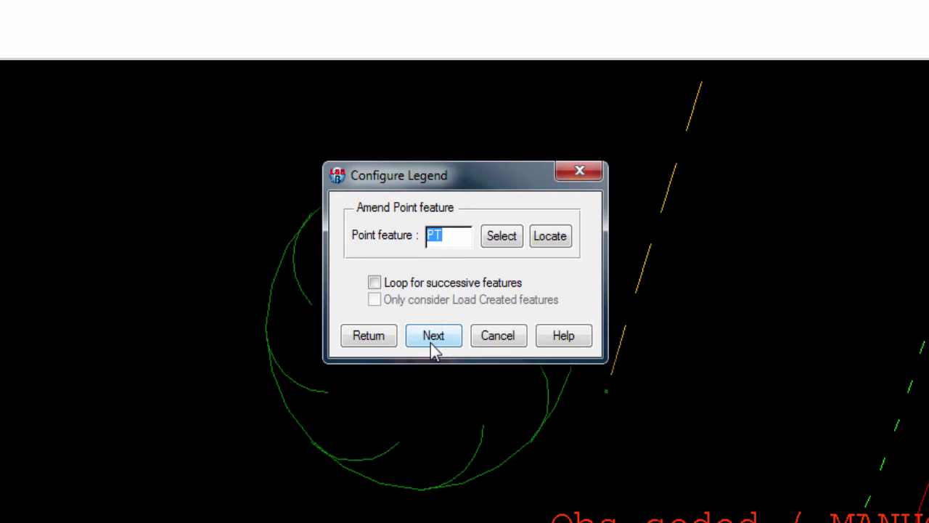
- Set the symbol size of the Tree point feature PT to 2.5 m, and accept the legend amendment
{"action": "left_click", "coordinate": [434, 339]}
{"action": "left_click", "coordinate": [432, 476]}
{"action": "left_click_drag", "start_coordinate": [495, 428], "coordinate": [452, 417]}
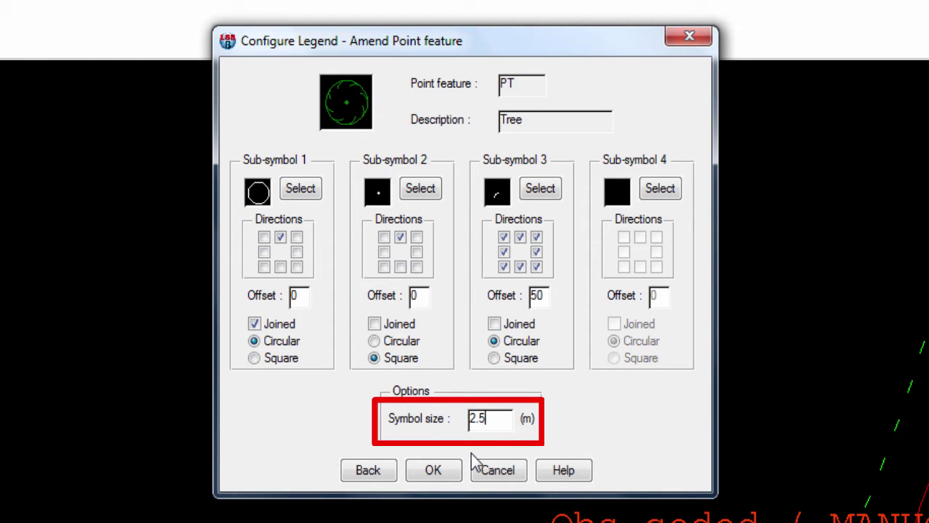
{"action": "left_click", "coordinate": [434, 471]}
{"action": "left_click", "coordinate": [491, 346]}
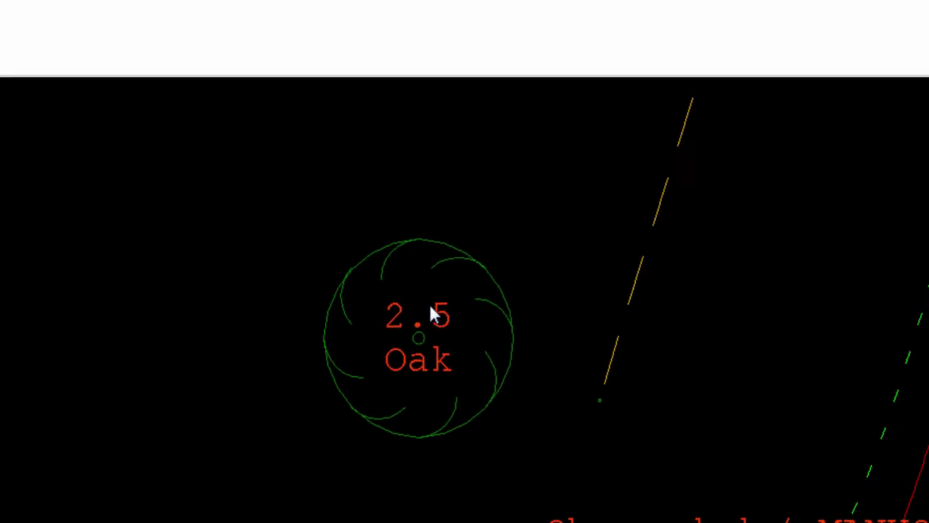
- Examine the numbered Tree variants in the list of point legend entries below PT
{"action": "left_click", "coordinate": [548, 27]}
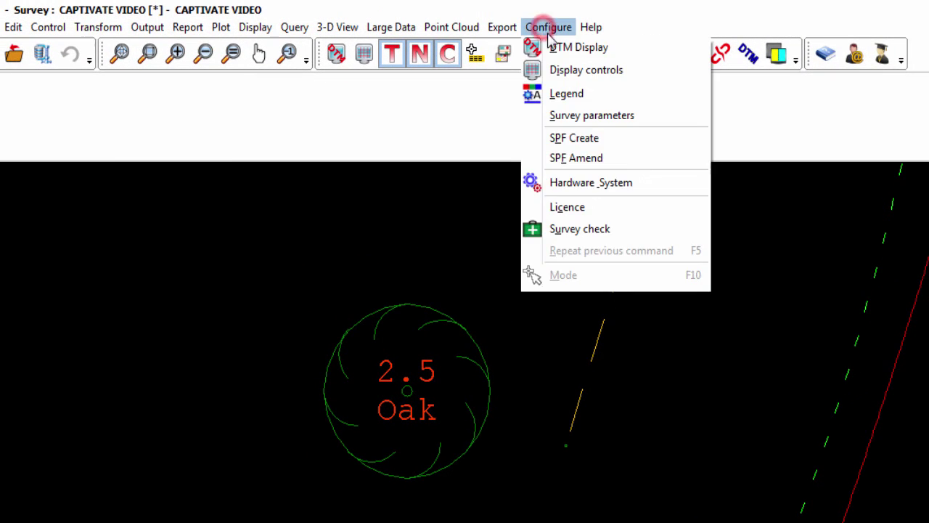
{"action": "left_click", "coordinate": [574, 92]}
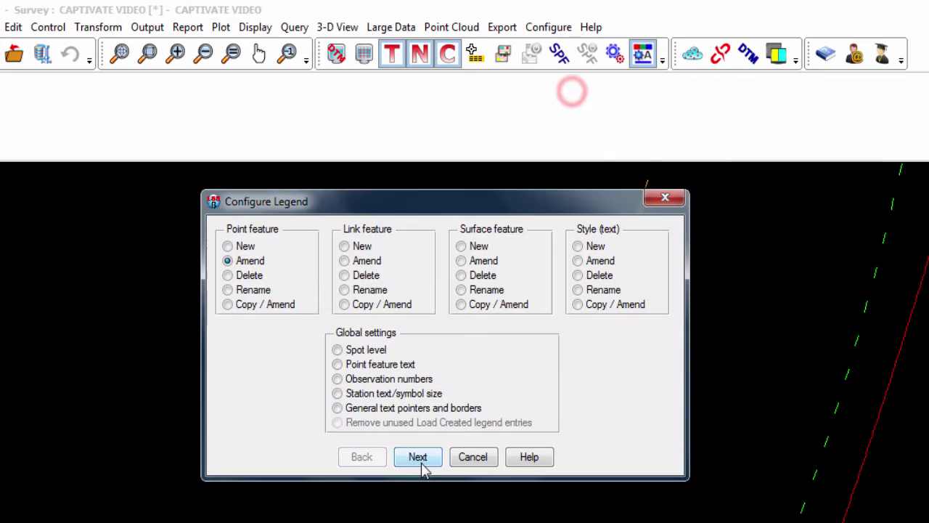
{"action": "left_click", "coordinate": [418, 461]}
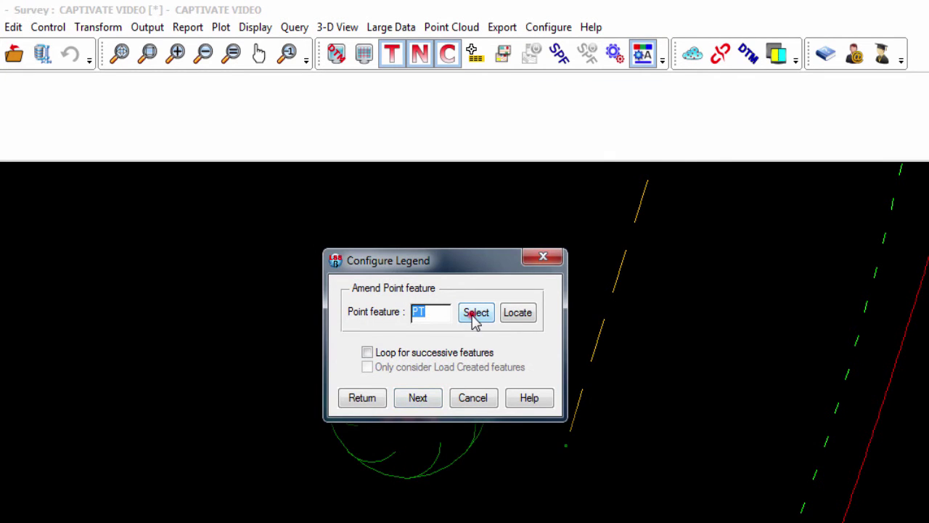
{"action": "left_click", "coordinate": [474, 314]}
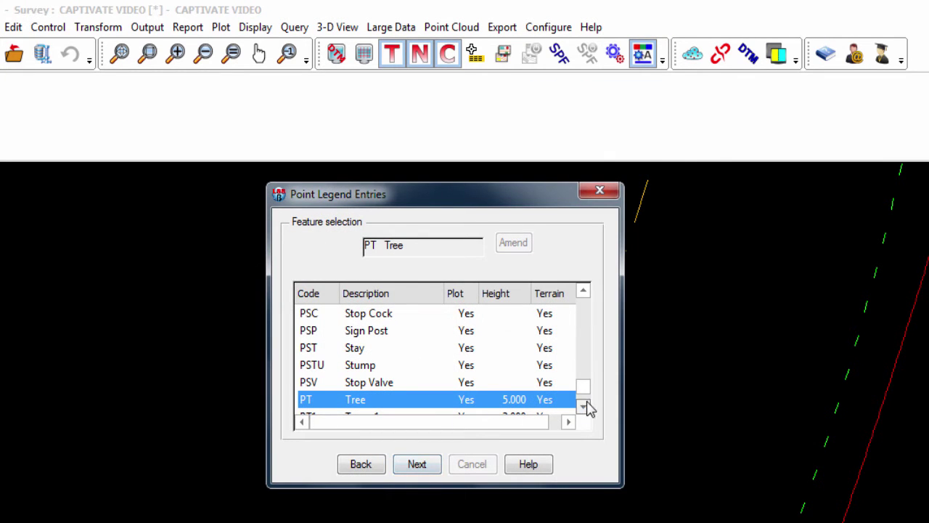
{"action": "left_click", "coordinate": [583, 407]}
{"action": "left_click", "coordinate": [583, 406]}
{"action": "left_click", "coordinate": [585, 407]}
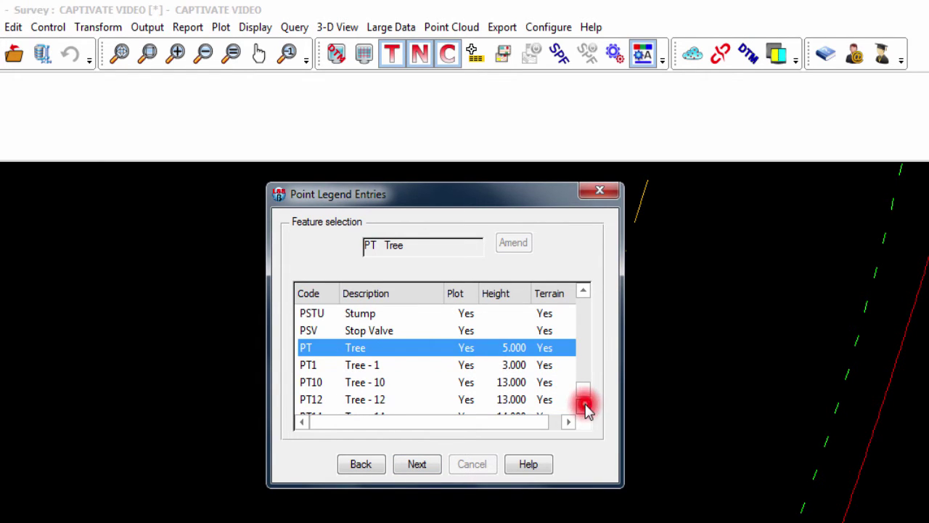
{"action": "left_click", "coordinate": [584, 408]}
{"action": "left_click", "coordinate": [584, 407]}
{"action": "left_click", "coordinate": [585, 407]}
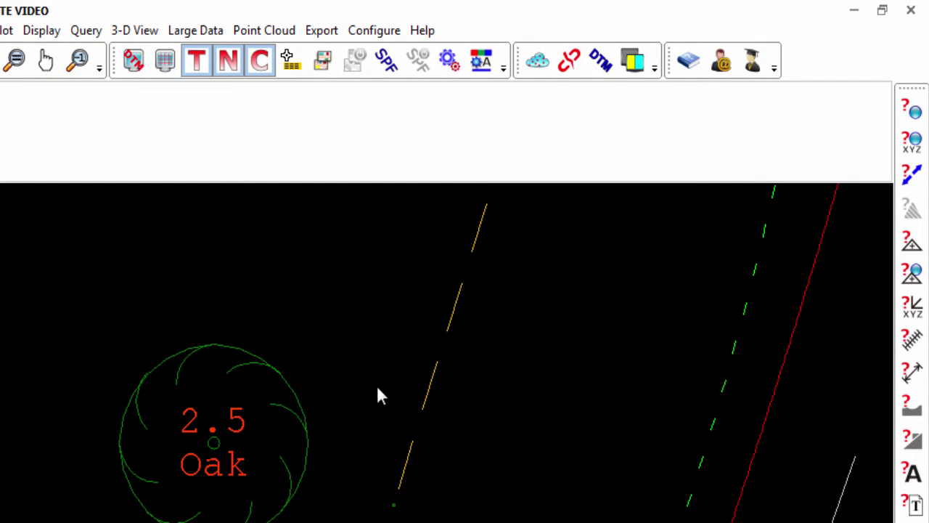
- Amend point feature PT in the legend so its Text option contains @, and apply the change to the drawing
{"action": "left_click", "coordinate": [378, 30]}
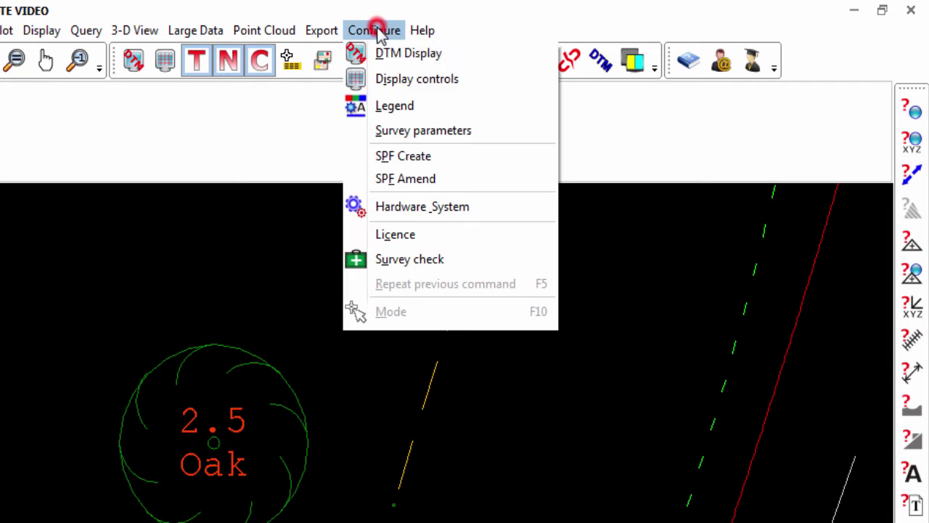
{"action": "left_click", "coordinate": [396, 104]}
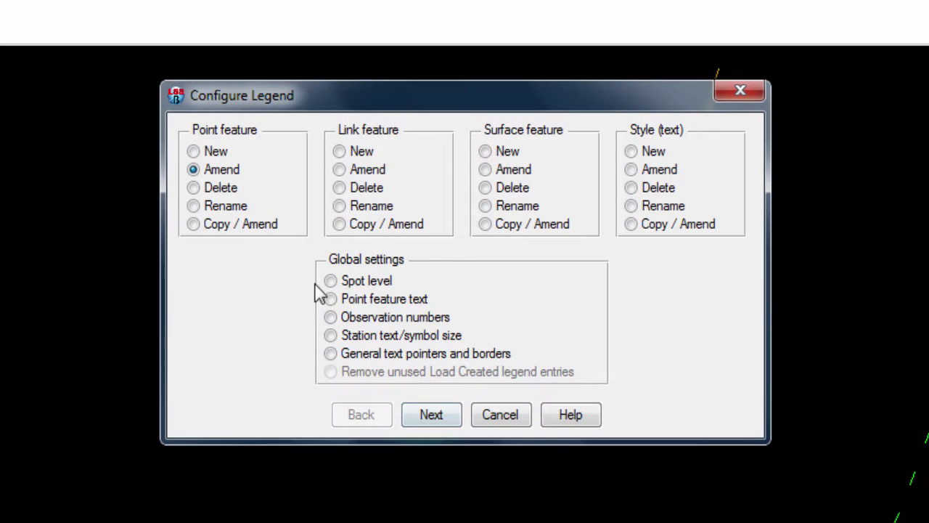
{"action": "left_click", "coordinate": [431, 414]}
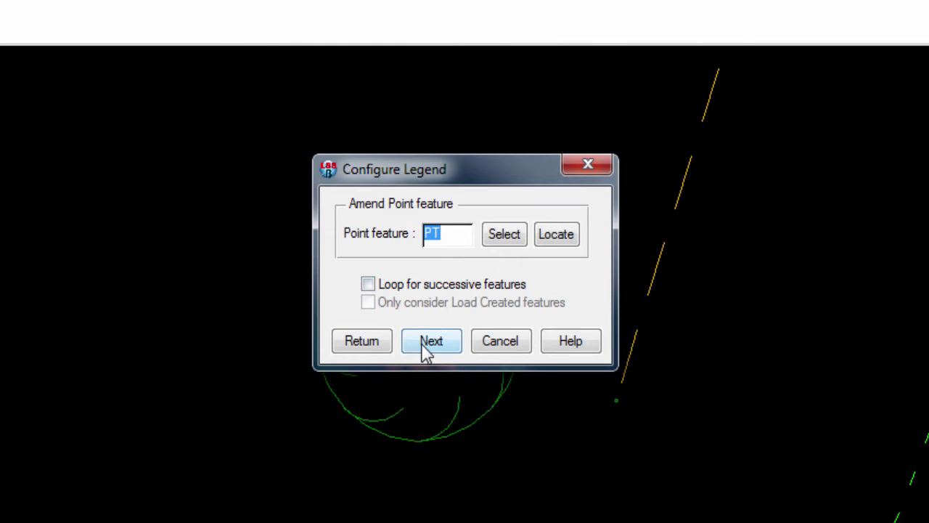
{"action": "left_click", "coordinate": [426, 344]}
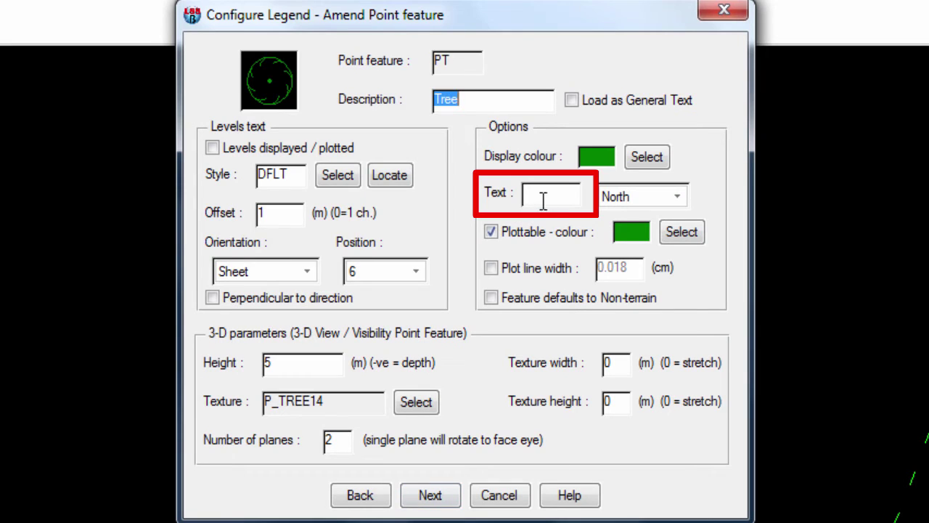
{"action": "left_click", "coordinate": [542, 201]}
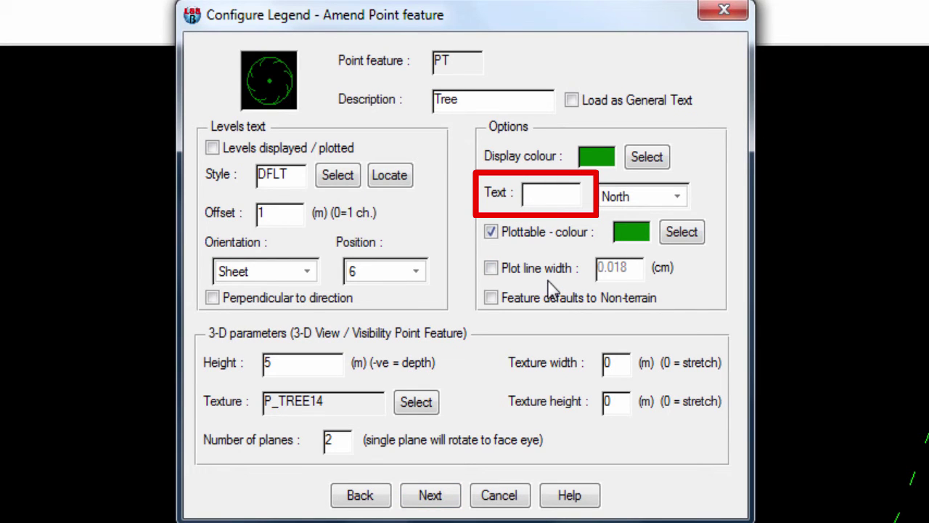
{"action": "type", "text": "@"}
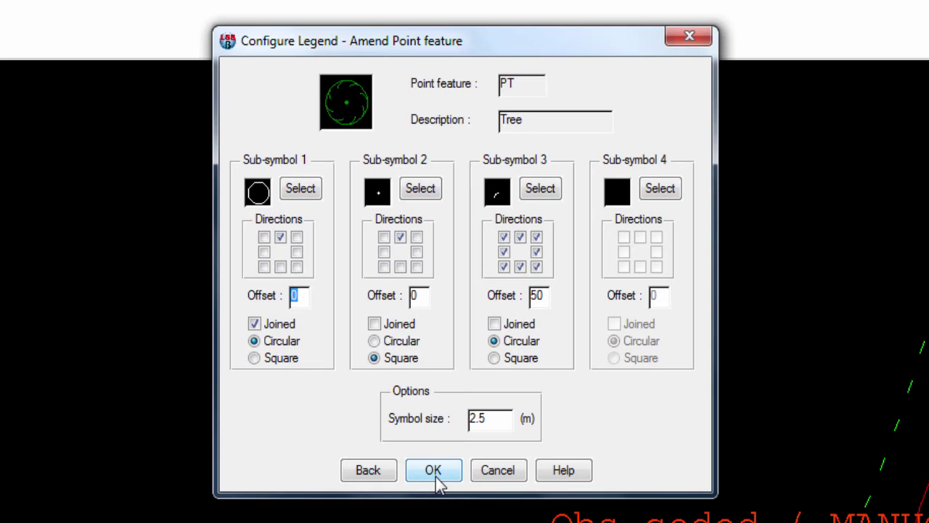
{"action": "left_click", "coordinate": [434, 482]}
{"action": "left_click", "coordinate": [482, 337]}
{"action": "left_click", "coordinate": [434, 300]}
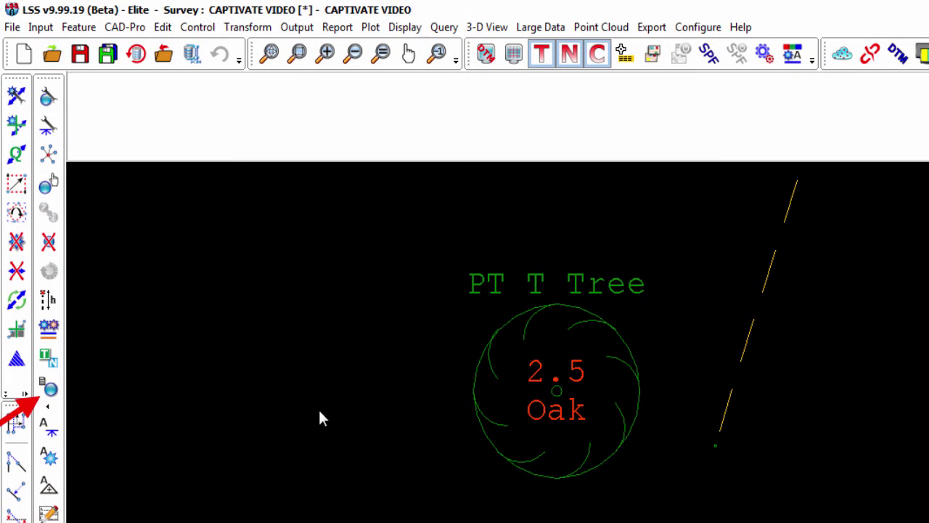
- Set up a derived text point for individual observations with Description first and Feature size second
{"action": "left_click", "coordinate": [49, 391]}
{"action": "left_click", "coordinate": [486, 70]}
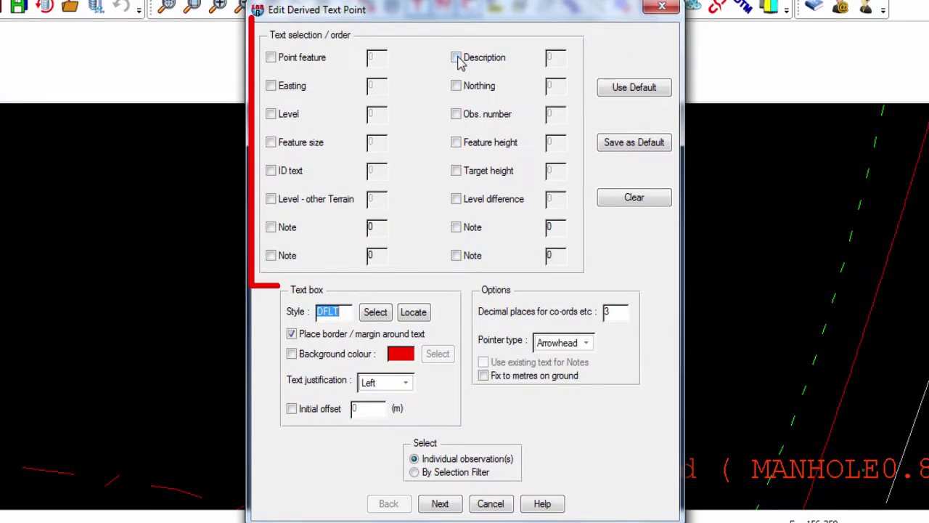
{"action": "left_click", "coordinate": [297, 156]}
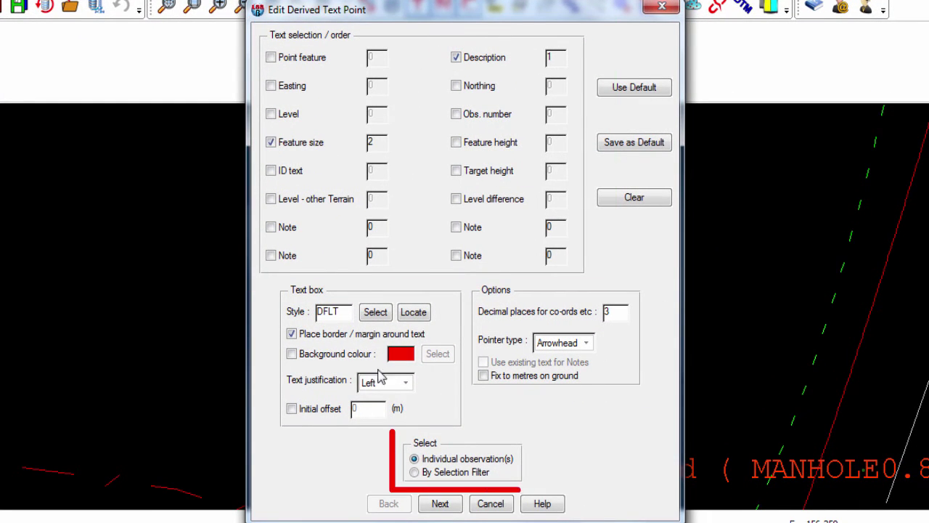
{"action": "left_click", "coordinate": [439, 503]}
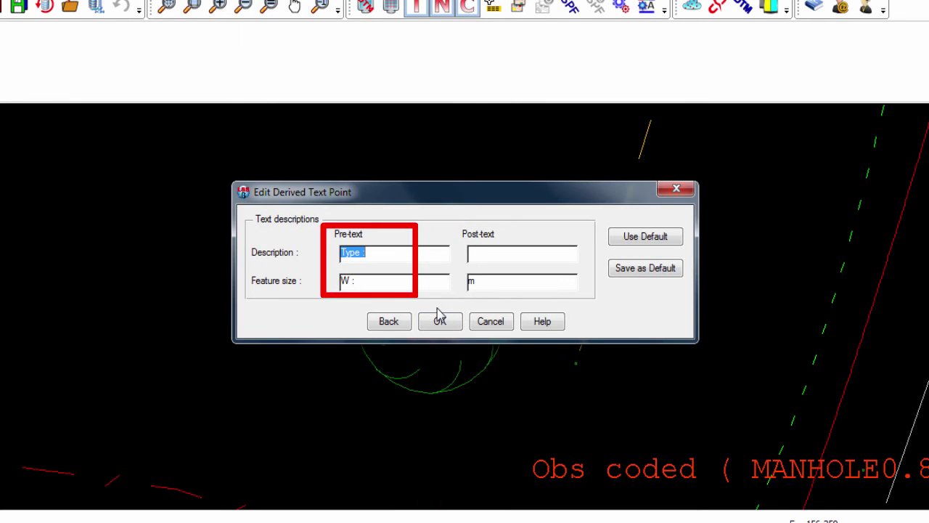
- Clear the Description pre-text, set the Feature size pre-text to Spread :, and place the derived text box beside the oak tree
{"action": "key", "text": "BackSpace"}
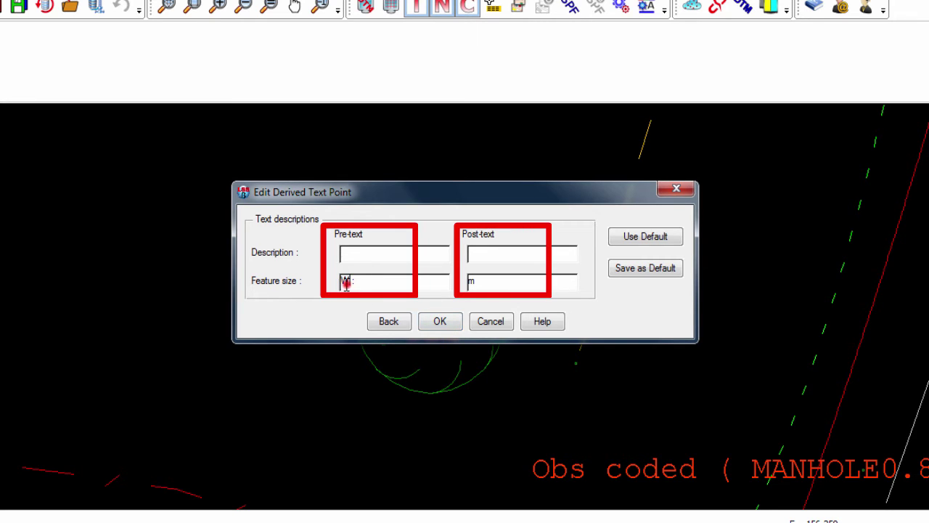
{"action": "type", "text": "Spread"}
{"action": "left_click", "coordinate": [440, 321]}
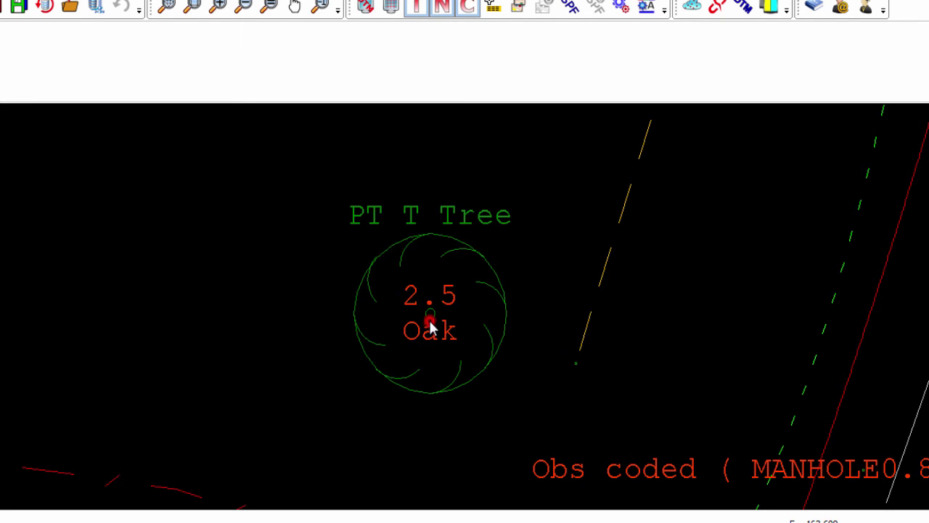
{"action": "mouse_move", "coordinate": [391, 306]}
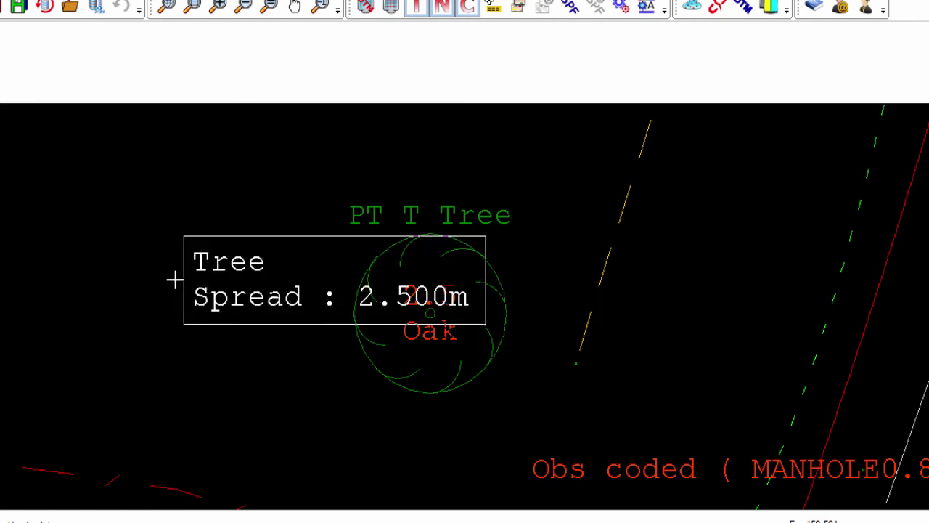
{"action": "mouse_move", "coordinate": [173, 280]}
{"action": "left_mouse_down"}
{"action": "mouse_move", "coordinate": [77, 228]}
{"action": "mouse_move", "coordinate": [27, 216]}
{"action": "left_mouse_up"}
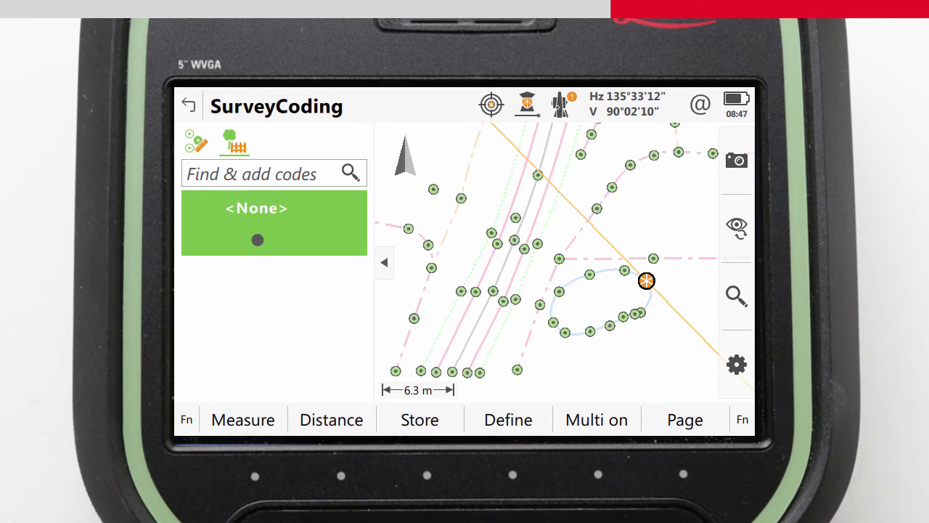
- Find the short line code WAT and add it to the survey coding list
{"action": "left_click", "coordinate": [298, 175]}
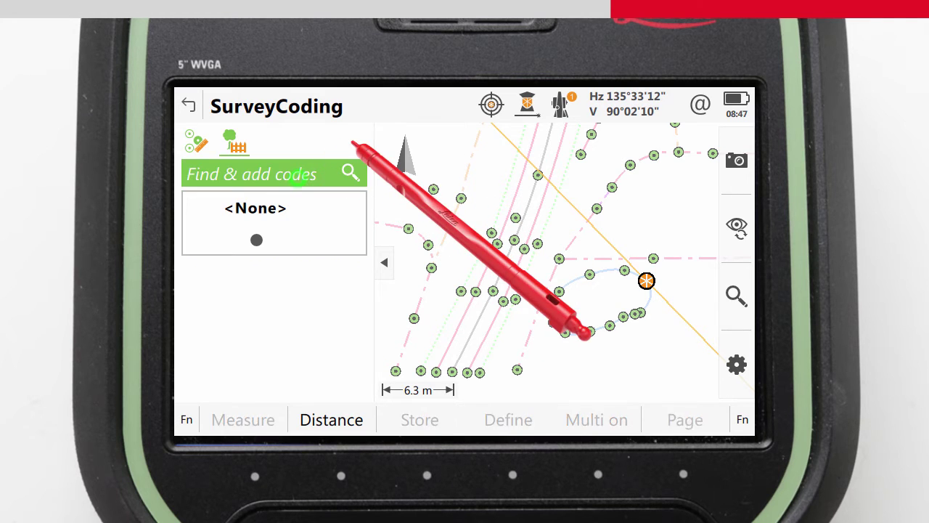
{"action": "type", "text": "WAT"}
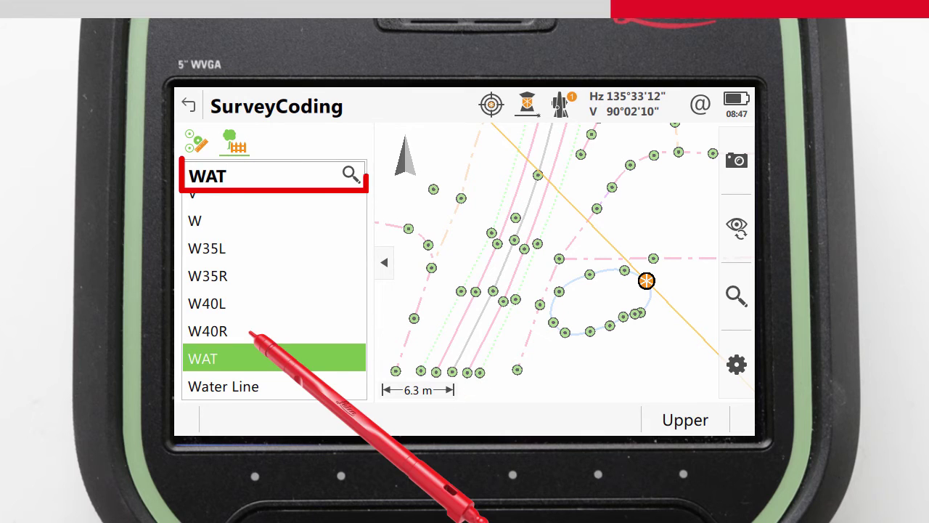
{"action": "left_click", "coordinate": [230, 357]}
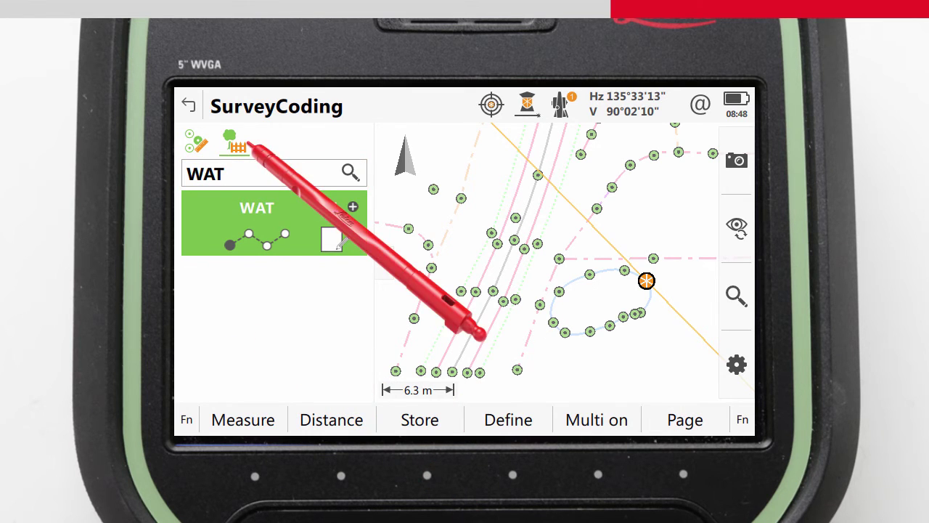
- Add the line code Water Line to the survey coding list and measure a point with it at the pond's edge
{"action": "left_click", "coordinate": [231, 165]}
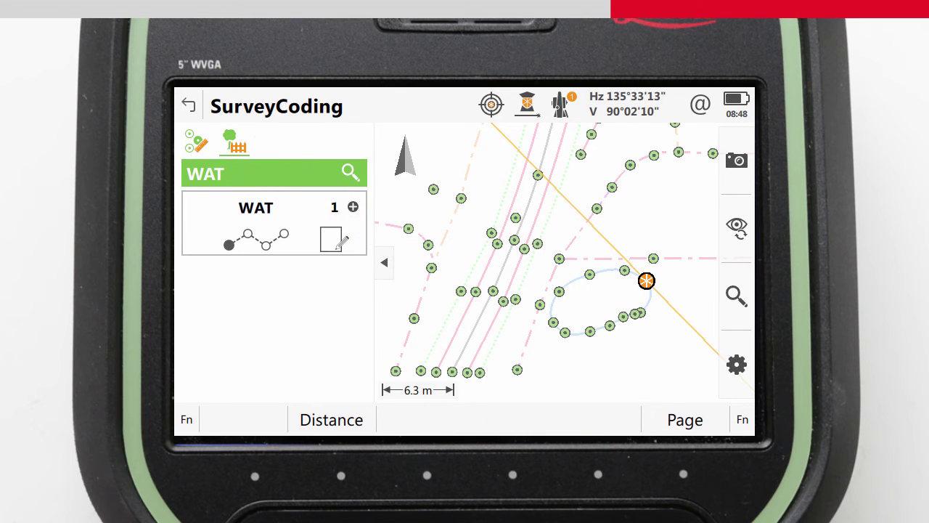
{"action": "type", "text": "Wat"}
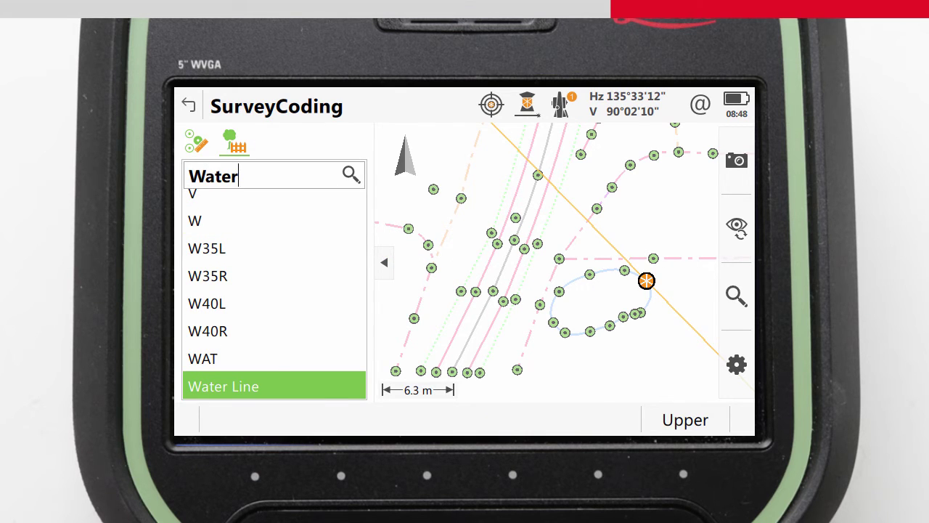
{"action": "type", "text": "er"}
{"action": "left_click", "coordinate": [233, 383]}
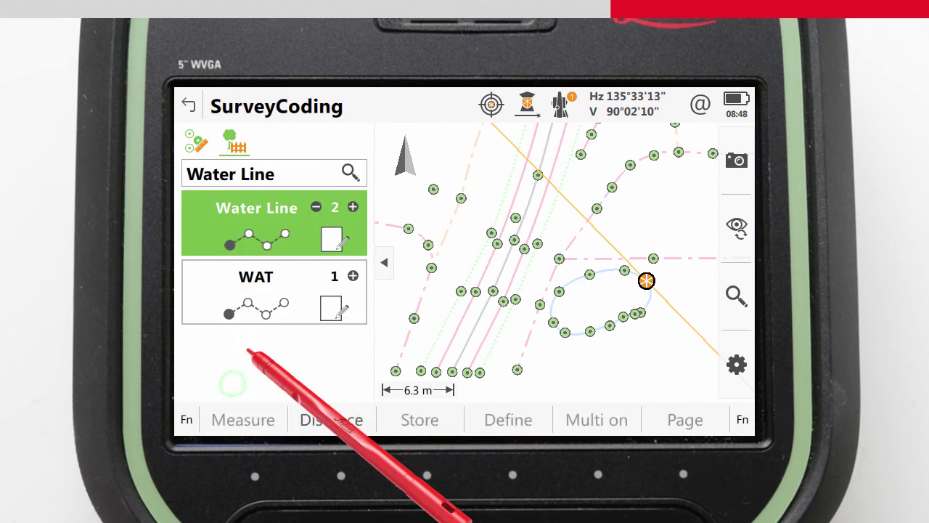
{"action": "left_click", "coordinate": [243, 419]}
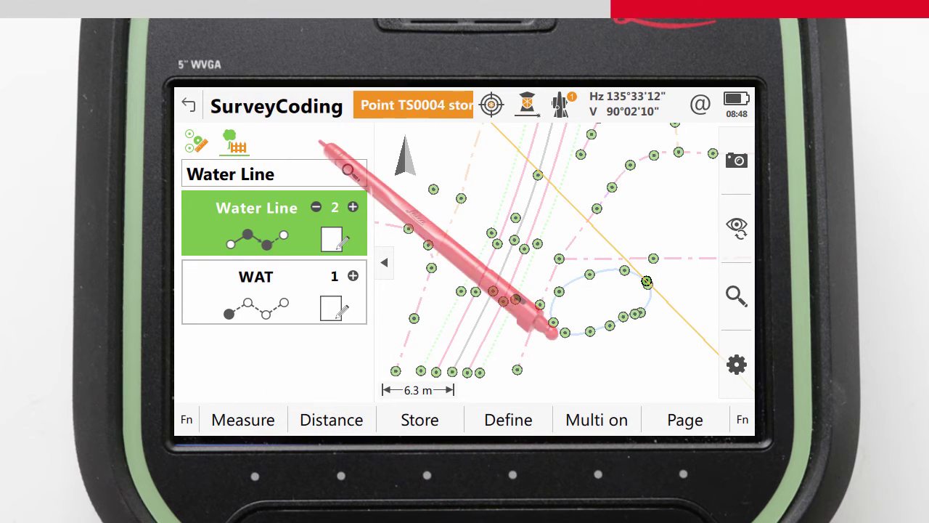
- Add the point codes PMO and Manhole to the survey coding list, with Manhole as the current code
{"action": "left_click", "coordinate": [300, 172]}
{"action": "type", "text": "PMO"}
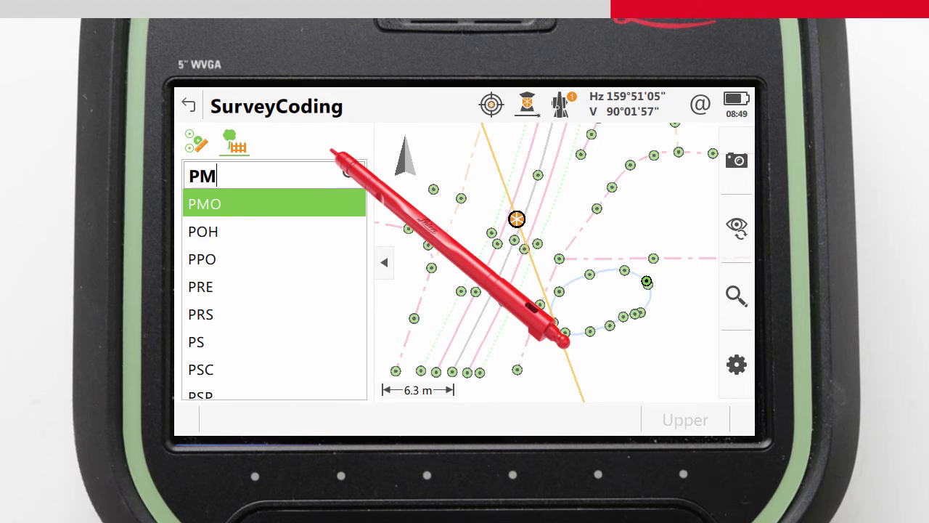
{"action": "left_click", "coordinate": [214, 206]}
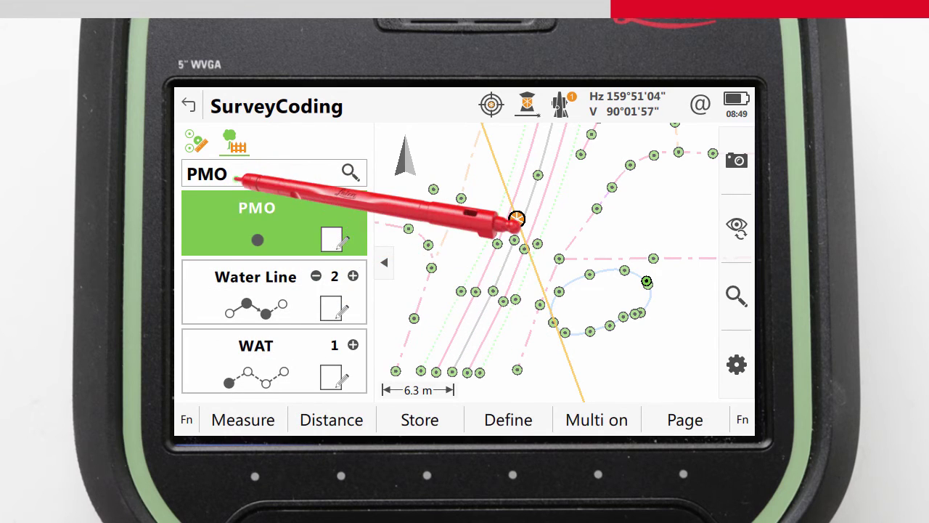
{"action": "left_click", "coordinate": [265, 171]}
{"action": "type", "text": "M"}
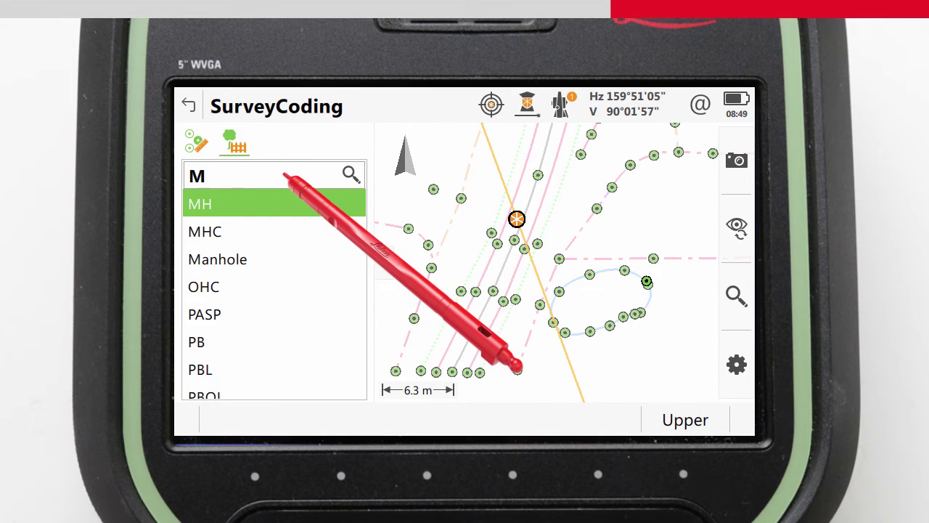
{"action": "left_click", "coordinate": [276, 259]}
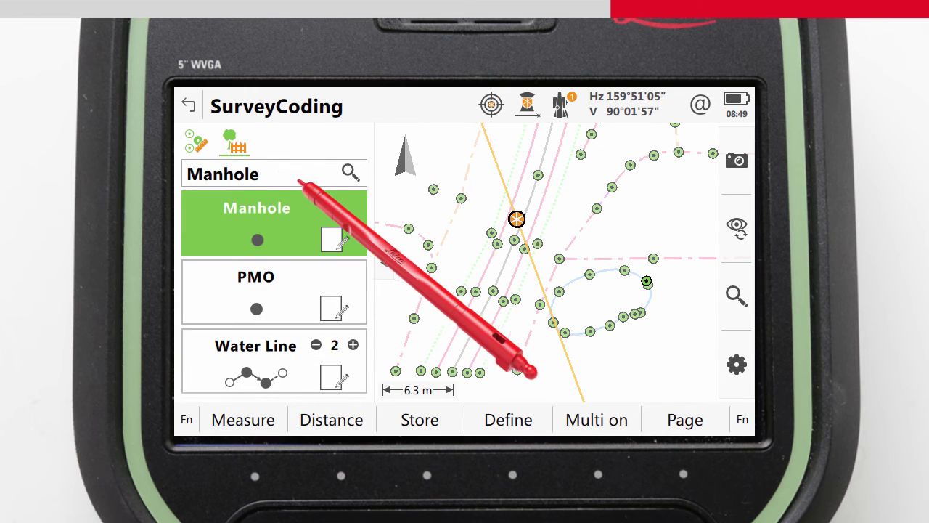
- Set the Manhole code's Diameter (dm) attribute to 8 and measure the manhole point
{"action": "left_click", "coordinate": [330, 240]}
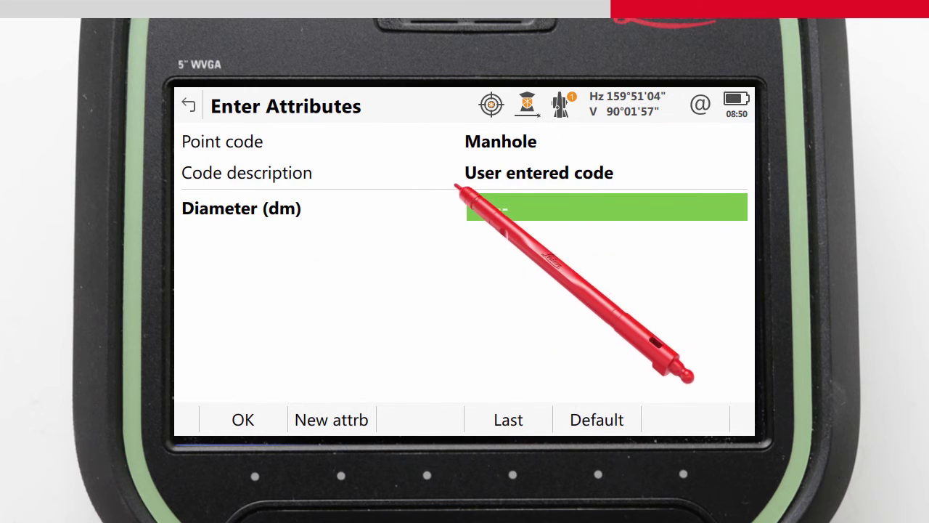
{"action": "left_click", "coordinate": [481, 209]}
{"action": "type", "text": "8"}
{"action": "key", "text": "Return"}
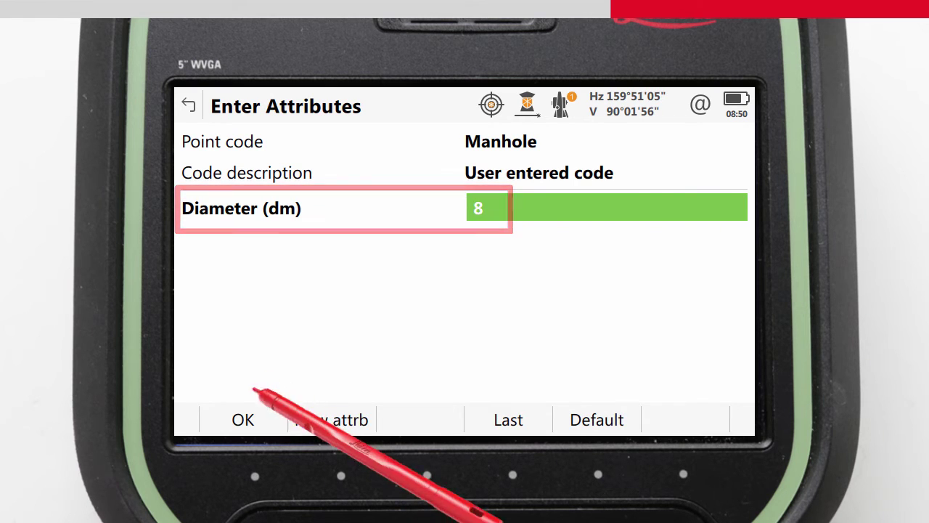
{"action": "left_click", "coordinate": [243, 420]}
{"action": "left_click", "coordinate": [243, 419]}
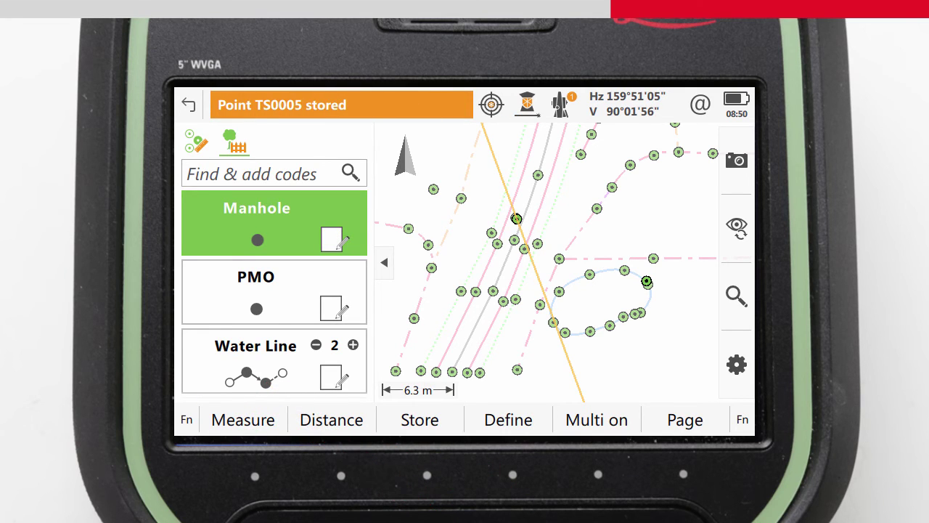
- Add the point codes PT and Tree to the survey coding list, with Tree as the current code
{"action": "left_click", "coordinate": [203, 168]}
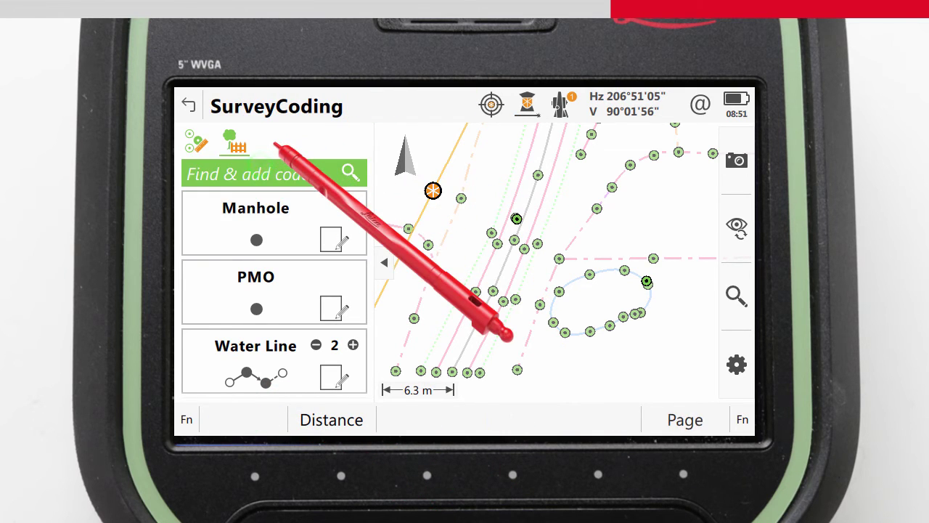
{"action": "type", "text": "PT"}
{"action": "left_click", "coordinate": [314, 199]}
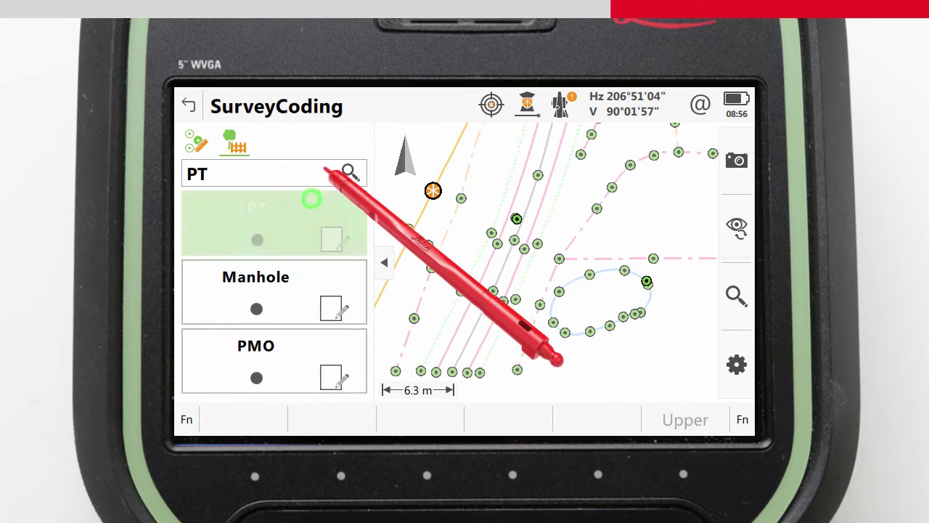
{"action": "left_click", "coordinate": [272, 173]}
{"action": "type", "text": "Tr"}
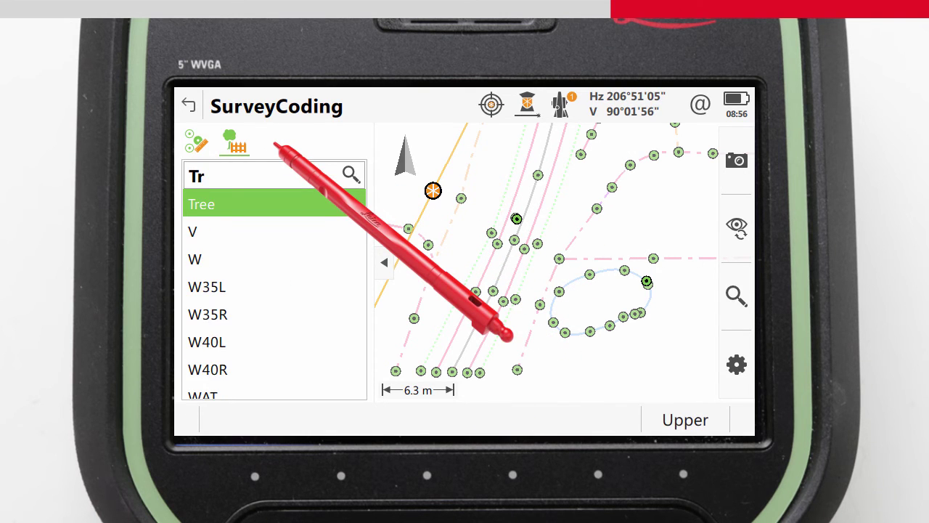
{"action": "type", "text": "ee"}
{"action": "left_click", "coordinate": [291, 207]}
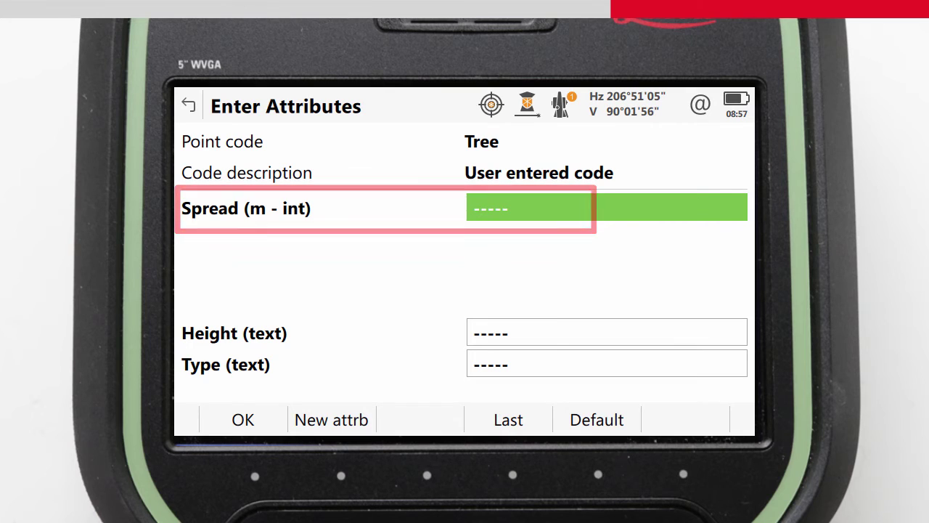
- Fill in the Tree code's attributes with Spread 3, Height 12m and Type Oak Tree
{"action": "type", "text": "3"}
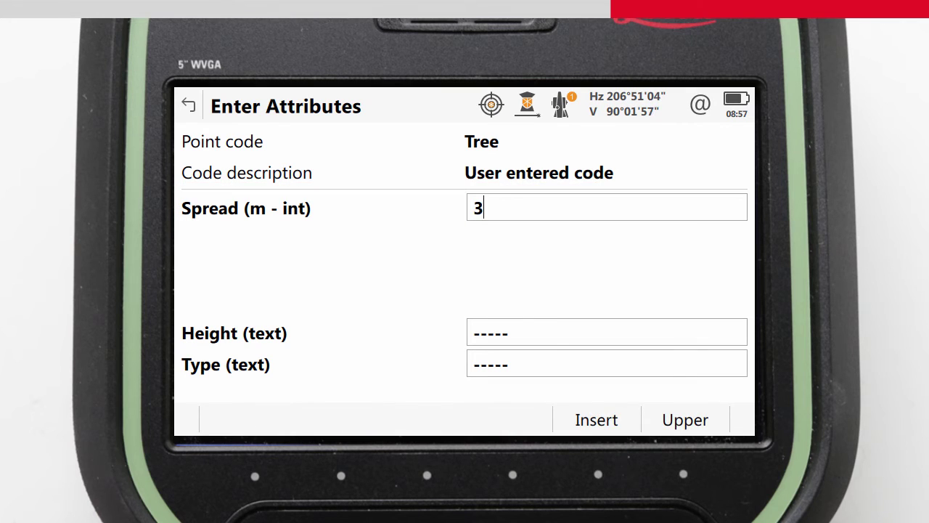
{"action": "key", "text": "Return"}
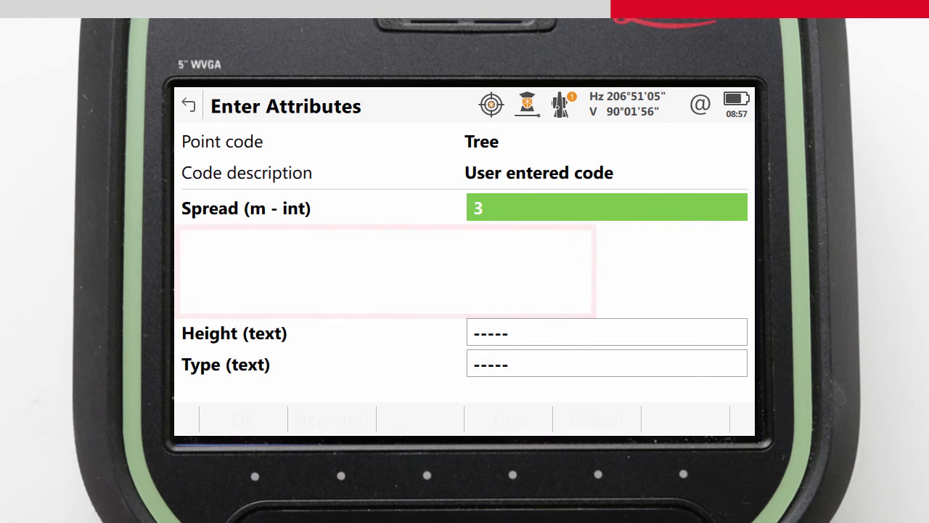
{"action": "left_click", "coordinate": [478, 328]}
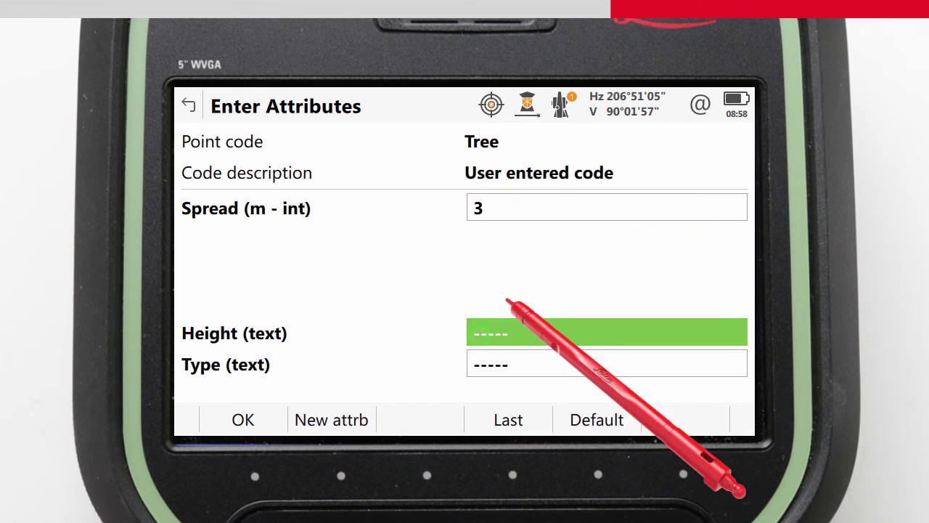
{"action": "type", "text": "12m"}
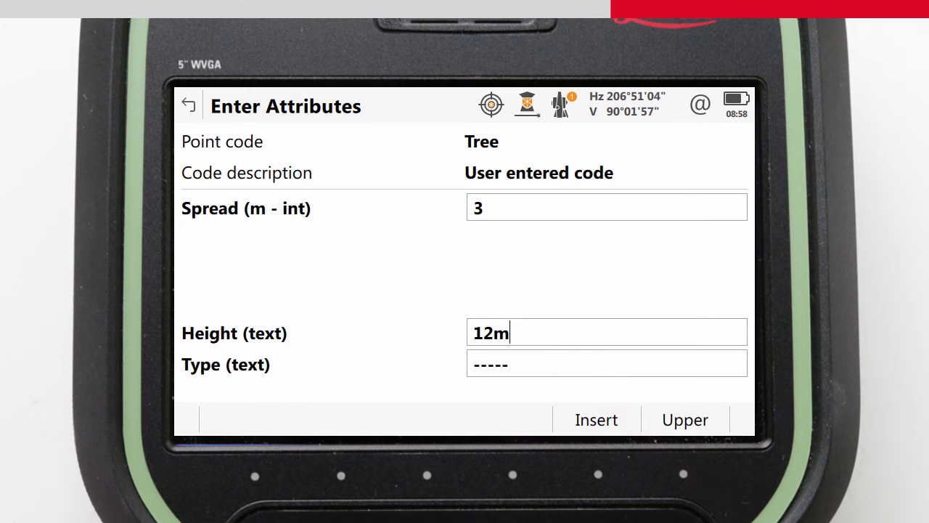
{"action": "left_click", "coordinate": [509, 334]}
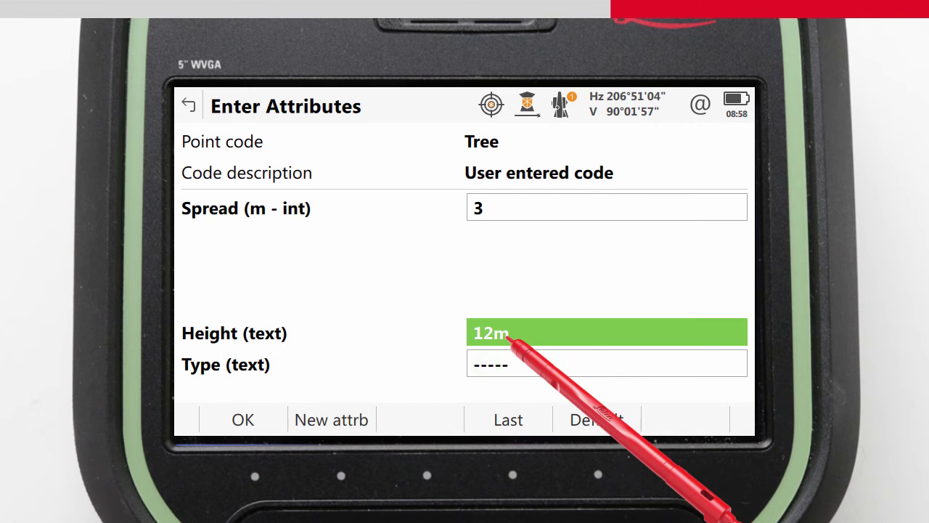
{"action": "left_click", "coordinate": [481, 366]}
{"action": "type", "text": "O"}
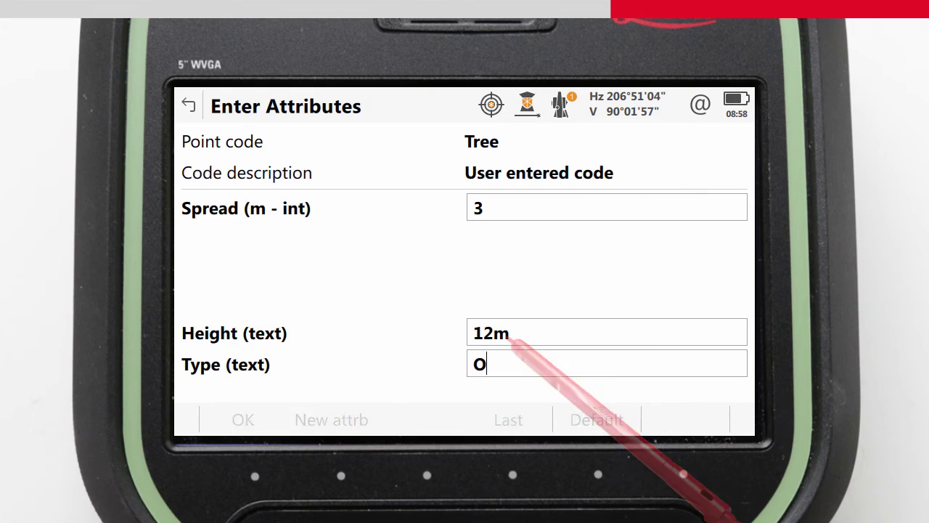
{"action": "type", "text": "ak"}
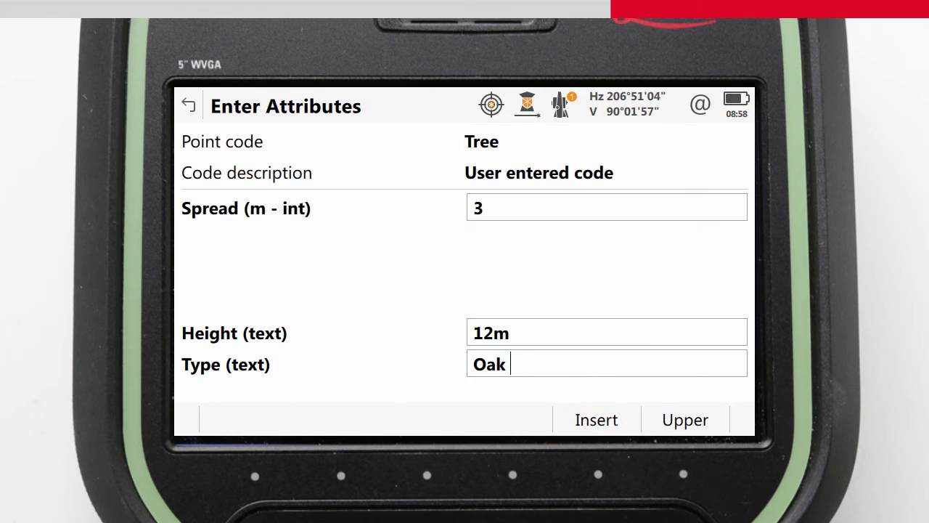
{"action": "type", "text": " Tree"}
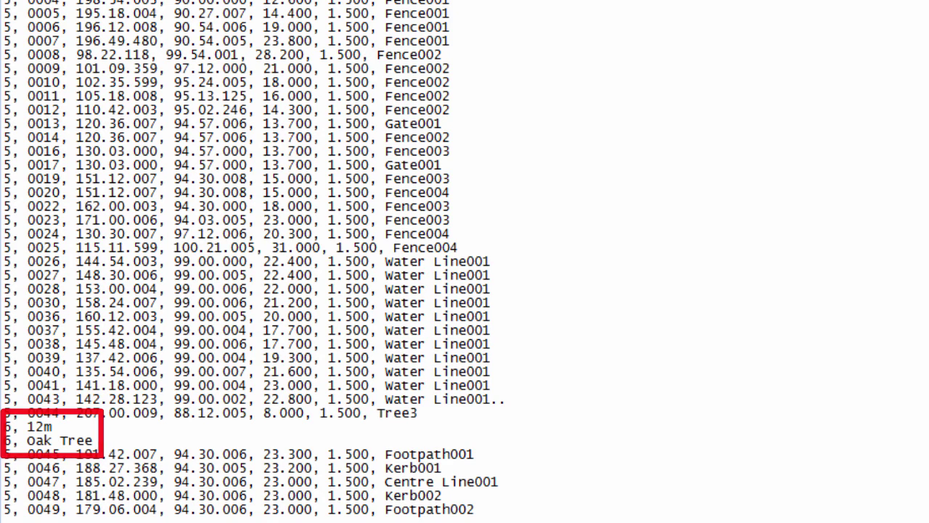
- In LSS, load file 001 with the LSS_CAPTIVATE.CNV feature conversion and update the DTM, framing the tree and manhole
{"action": "scroll", "coordinate": [464, 261], "scroll_direction": "down", "scroll_amount": 14}
{"action": "scroll", "coordinate": [465, 262], "scroll_direction": "down", "scroll_amount": 2}
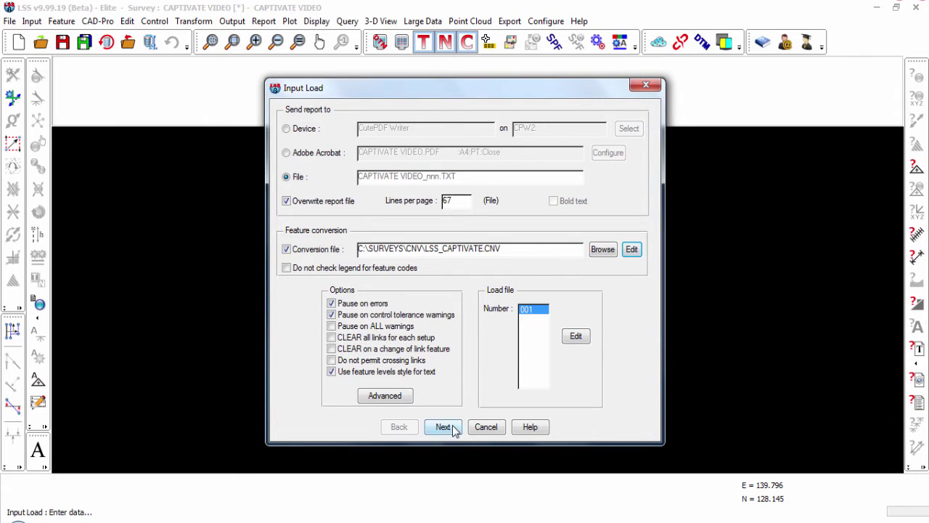
{"action": "left_click", "coordinate": [452, 427]}
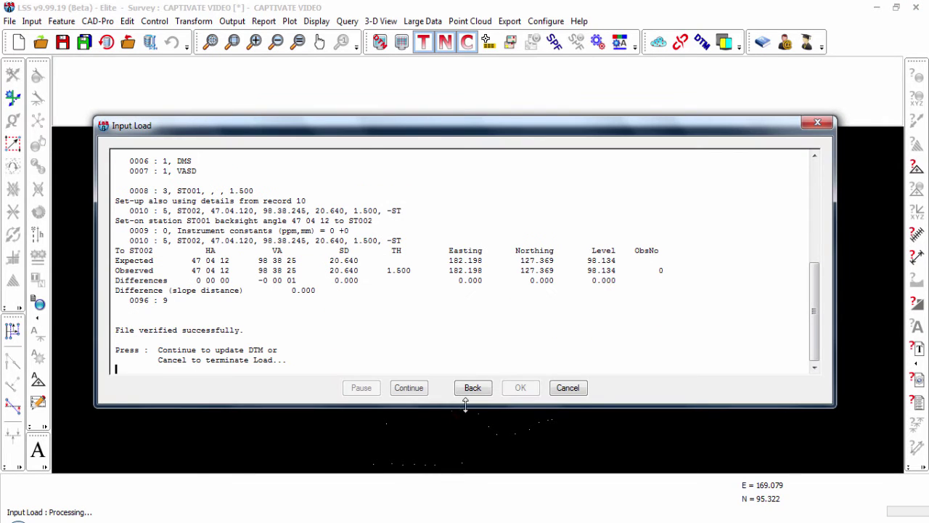
{"action": "left_click", "coordinate": [417, 391]}
{"action": "left_click", "coordinate": [526, 389]}
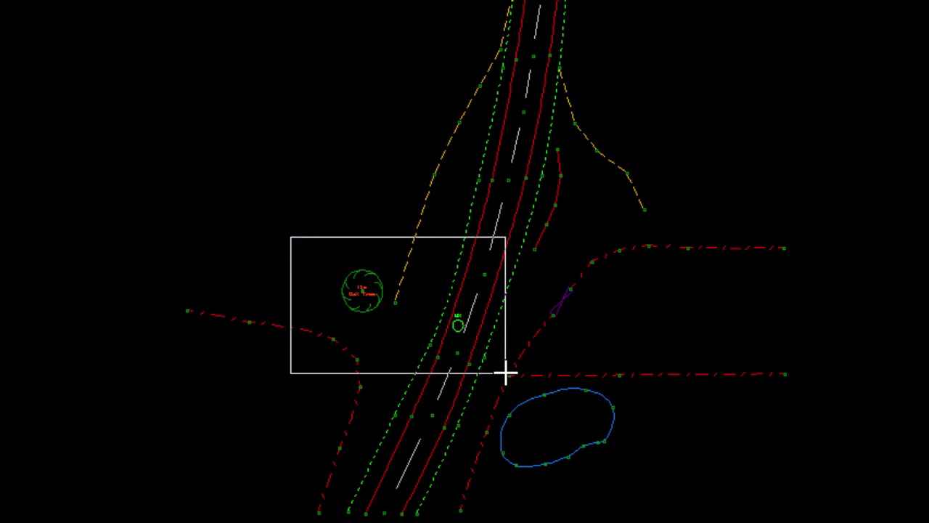
{"action": "left_click", "coordinate": [504, 373]}
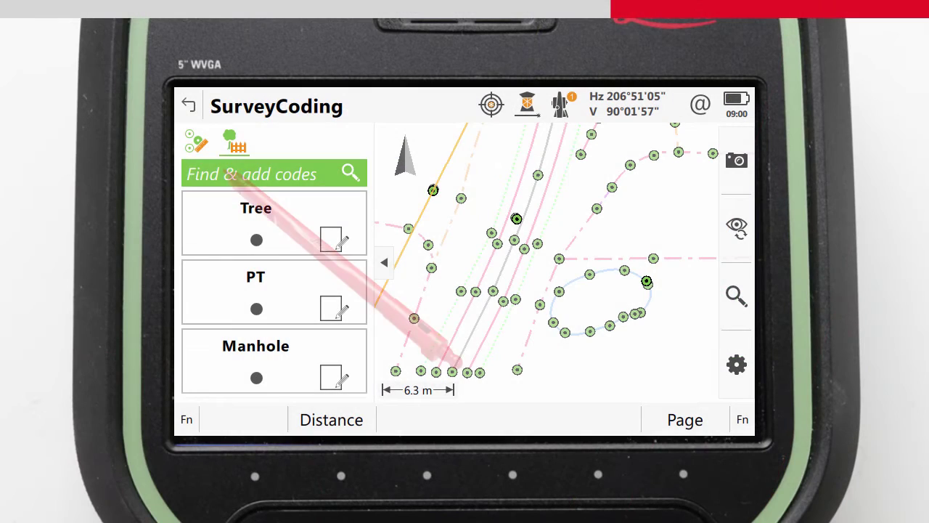
- On the Captivate controller, add the point code PD and set its Spread attribute to 3 and Trunk to 6
{"action": "type", "text": "PD"}
{"action": "left_click", "coordinate": [203, 203]}
{"action": "left_click", "coordinate": [331, 231]}
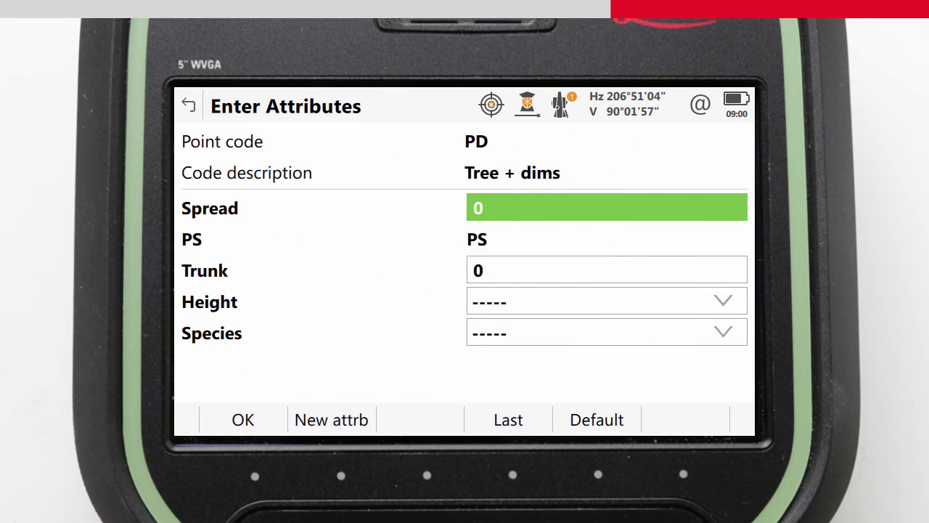
{"action": "type", "text": "3"}
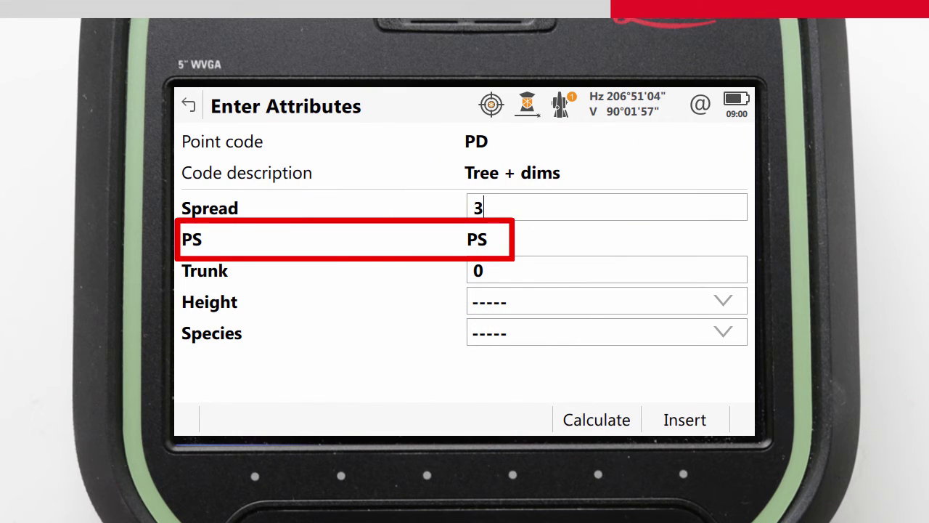
{"action": "key", "text": "Return"}
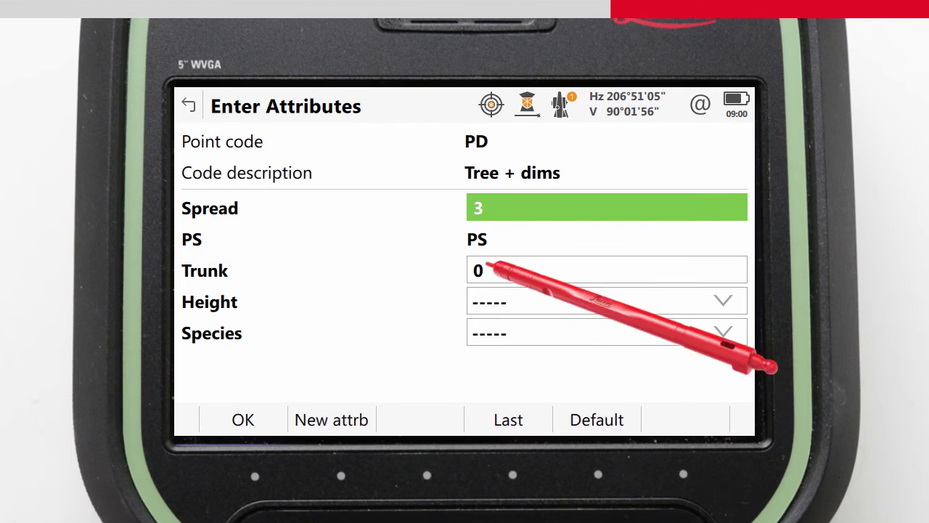
{"action": "left_click", "coordinate": [492, 270]}
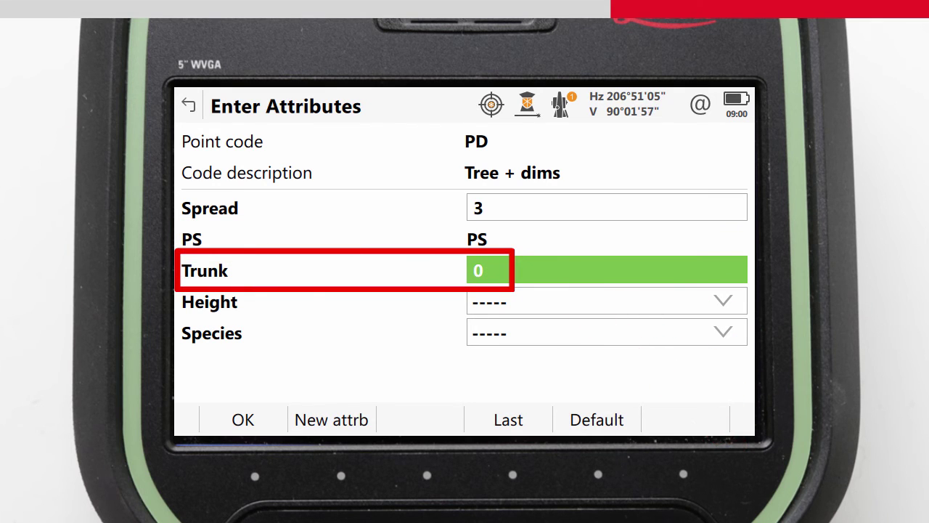
{"action": "type", "text": "6"}
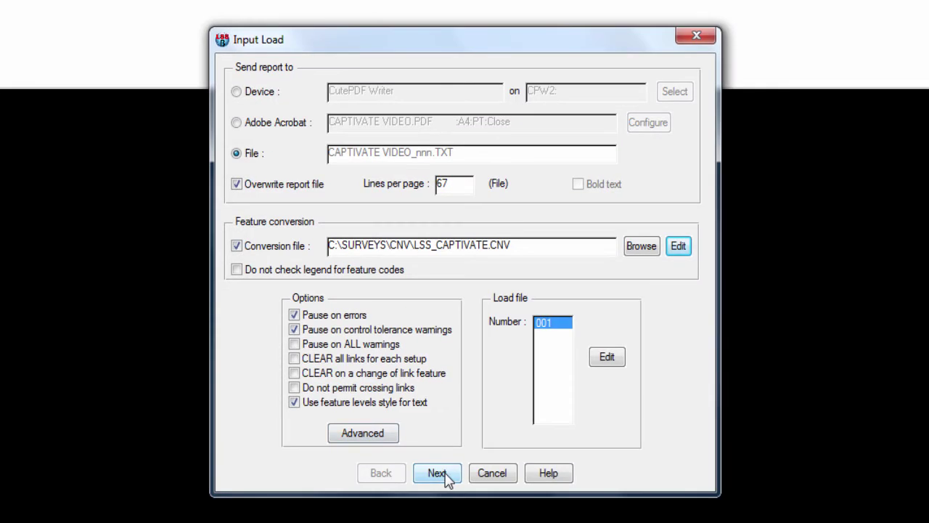
- In LSS, run the load of file 001 again with the LSS_CAPTIVATE.CNV conversion file and the report sent to file
{"action": "left_click", "coordinate": [439, 473]}
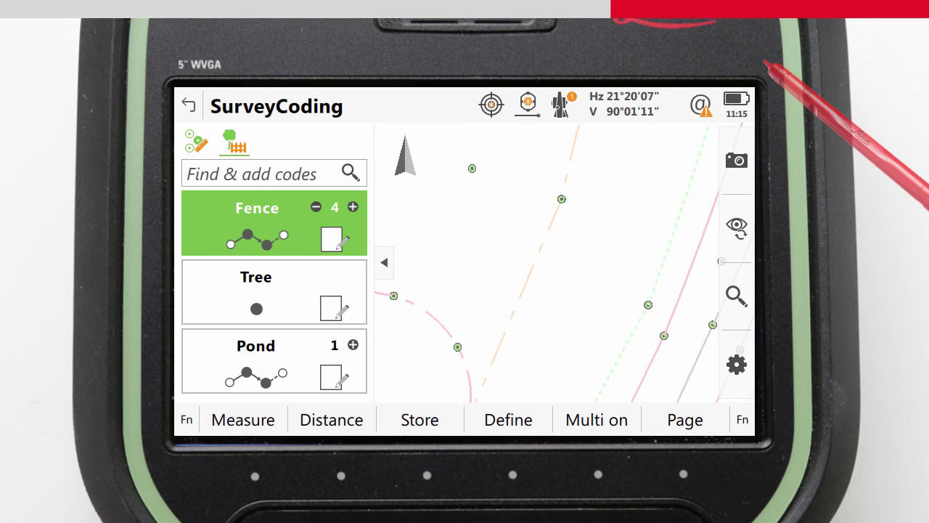
- On the Captivate controller, open the free code selection from the TS favourites
{"action": "left_click", "coordinate": [748, 103]}
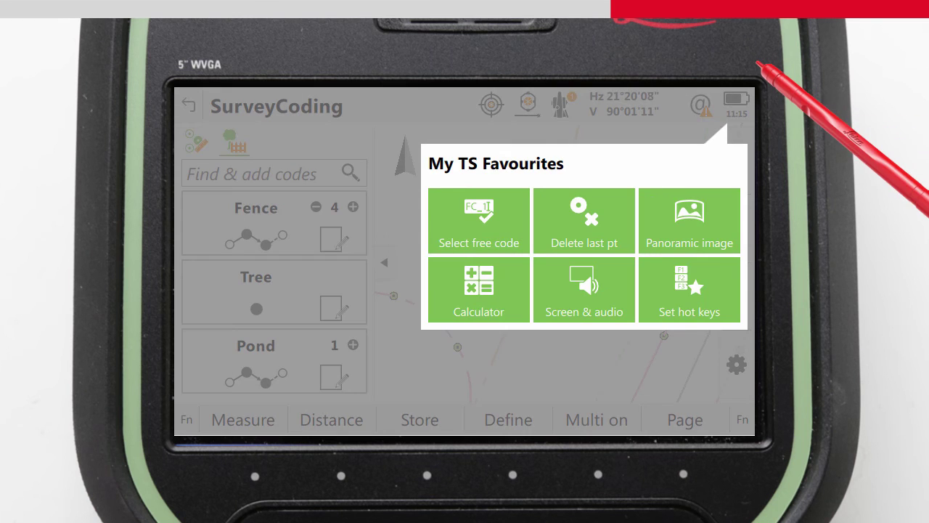
{"action": "left_click", "coordinate": [517, 212]}
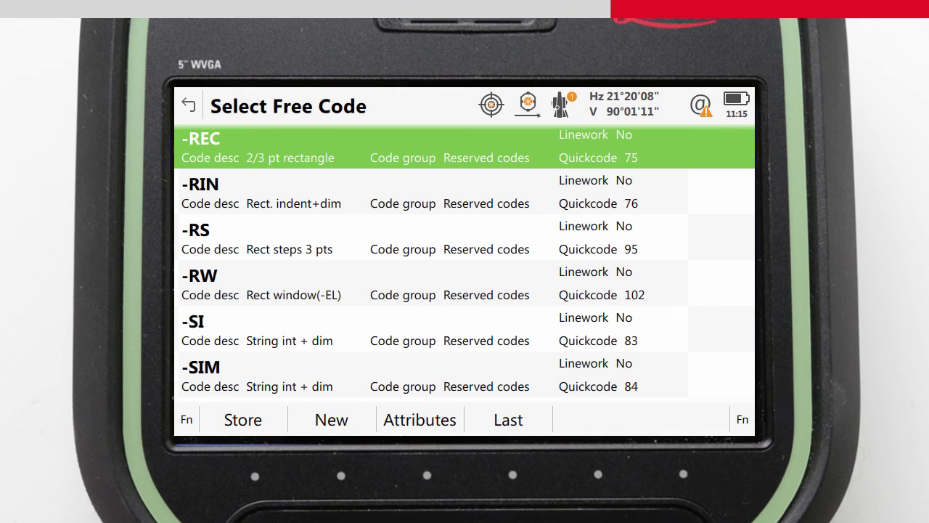